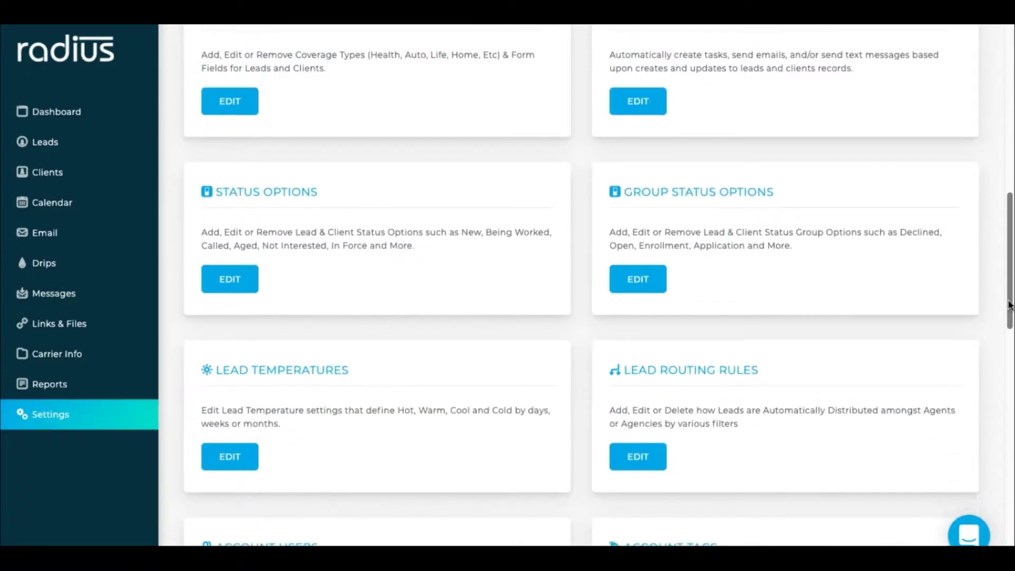
Scroll Settings down to Website Links Categories and open its empty category list
scroll(1012, 360, "down", 5)
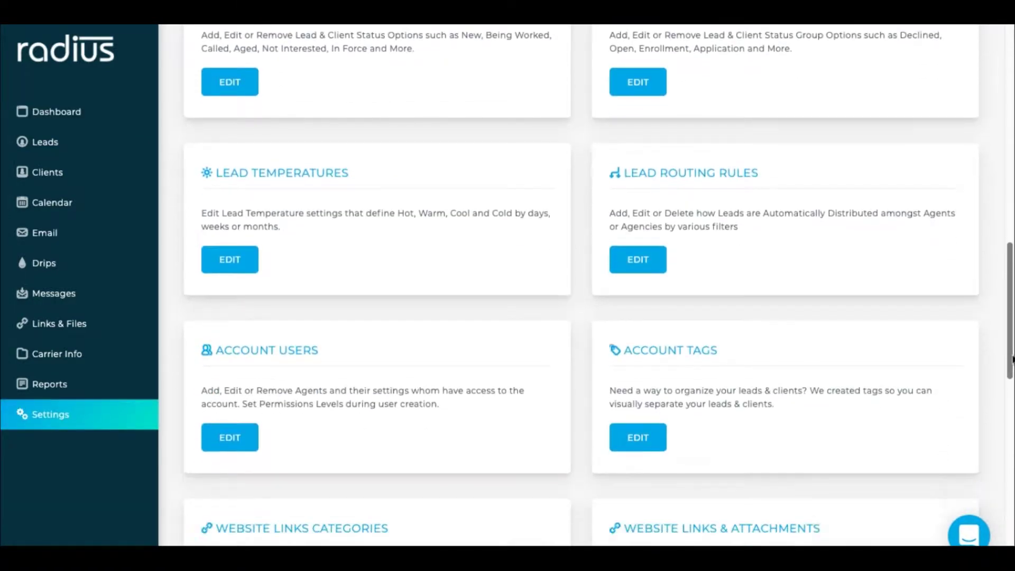
left_click_drag(1012, 359, 1013, 437)
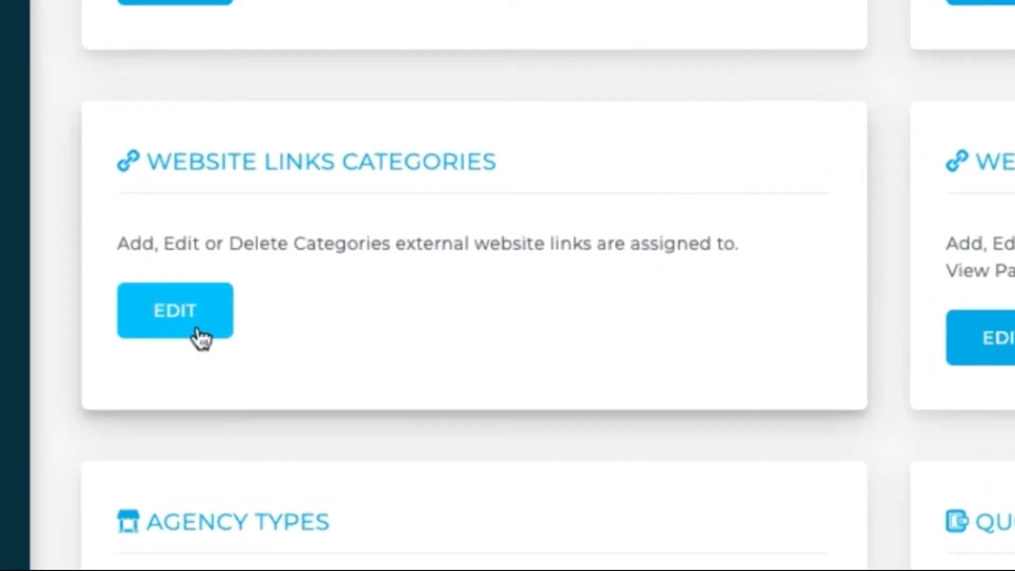
left_click(194, 345)
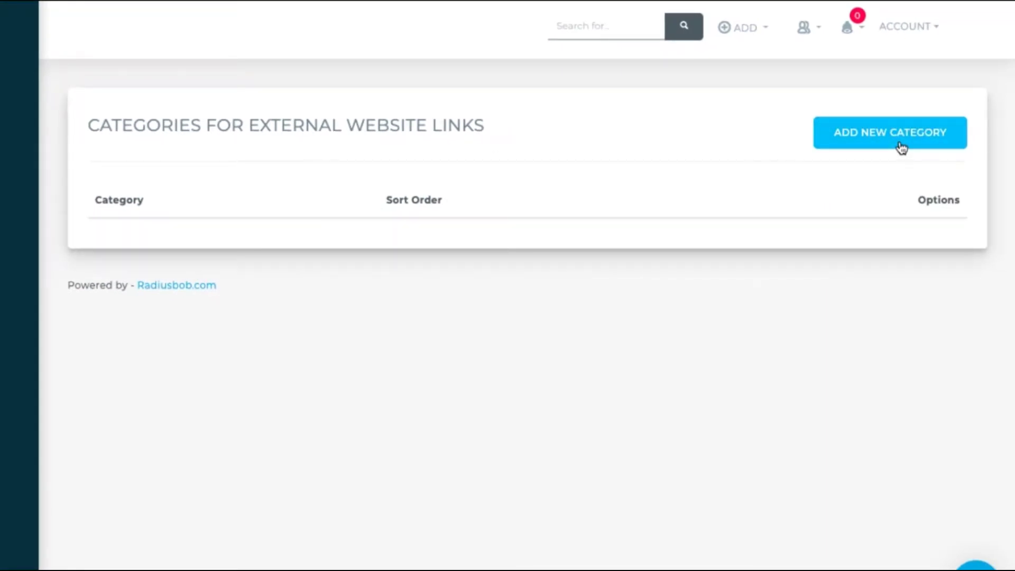
Create the link category Quote Tools with sort order 1
left_click(902, 148)
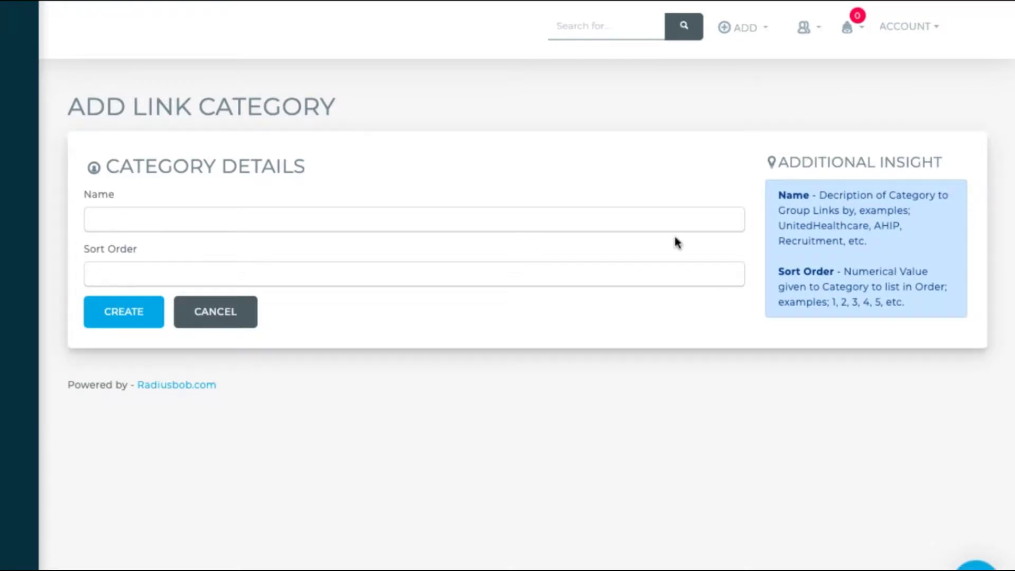
left_click(489, 224)
type("Quote Too")
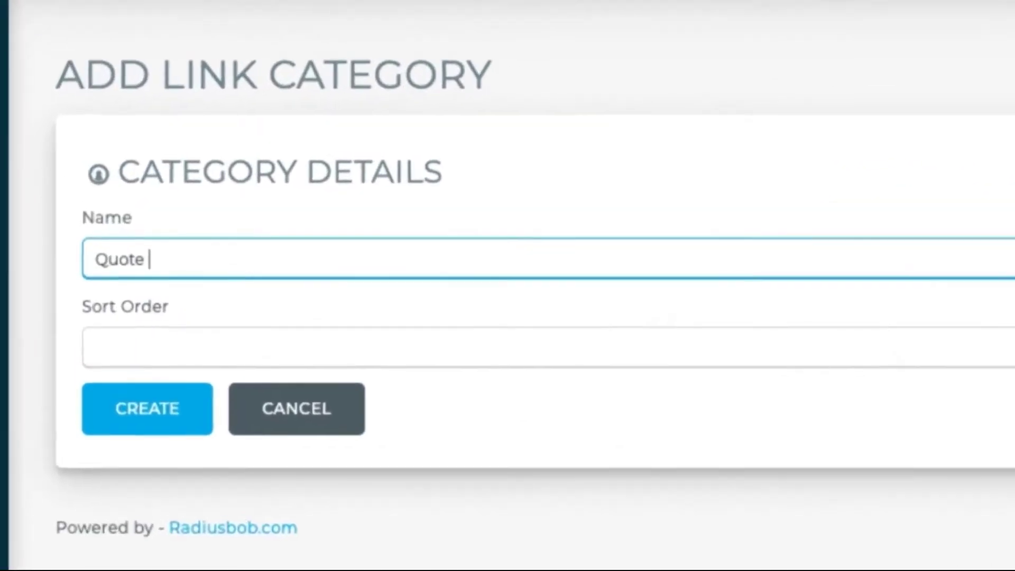
type("ls")
key("Tab")
type("1")
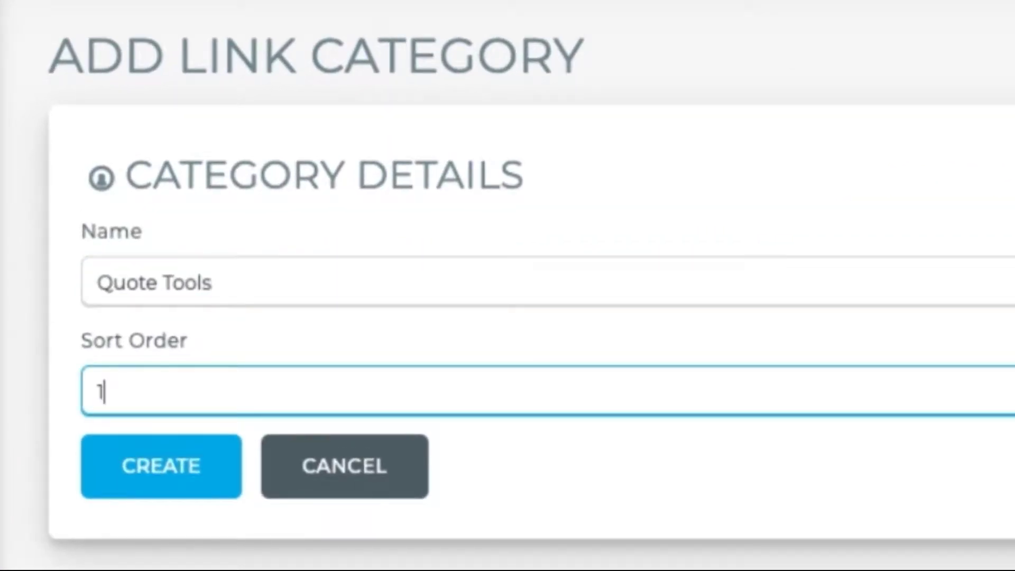
left_click(193, 488)
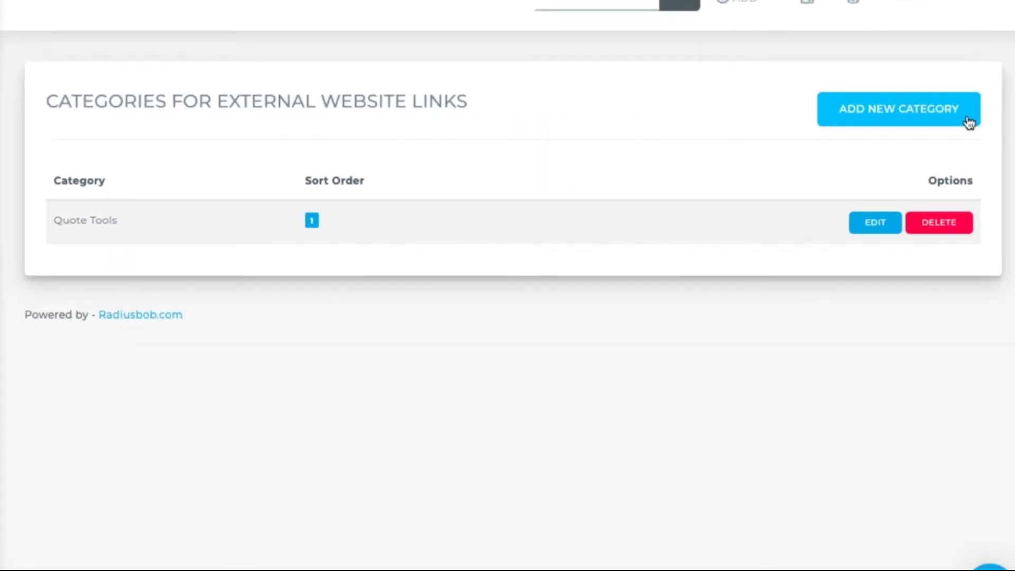
Create the link category File Storage with sort order 2
left_click(968, 122)
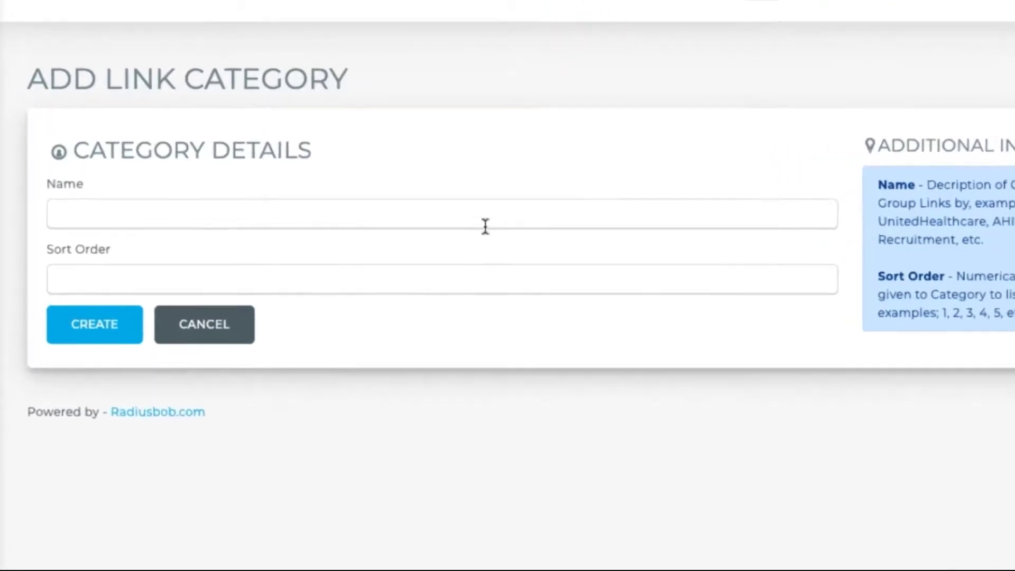
left_click(485, 226)
type("File Sto")
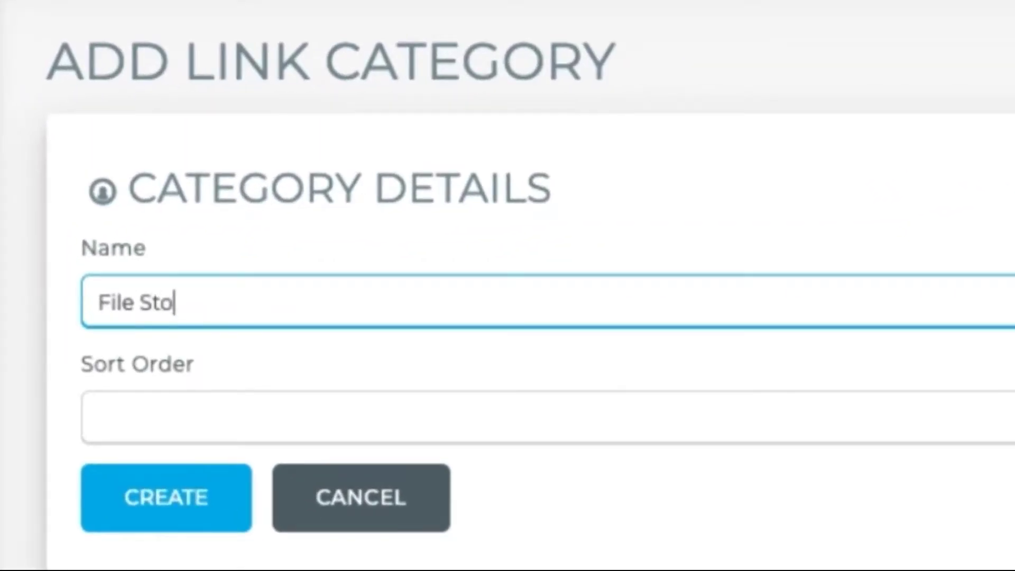
type("rage")
left_click(101, 417)
type("2")
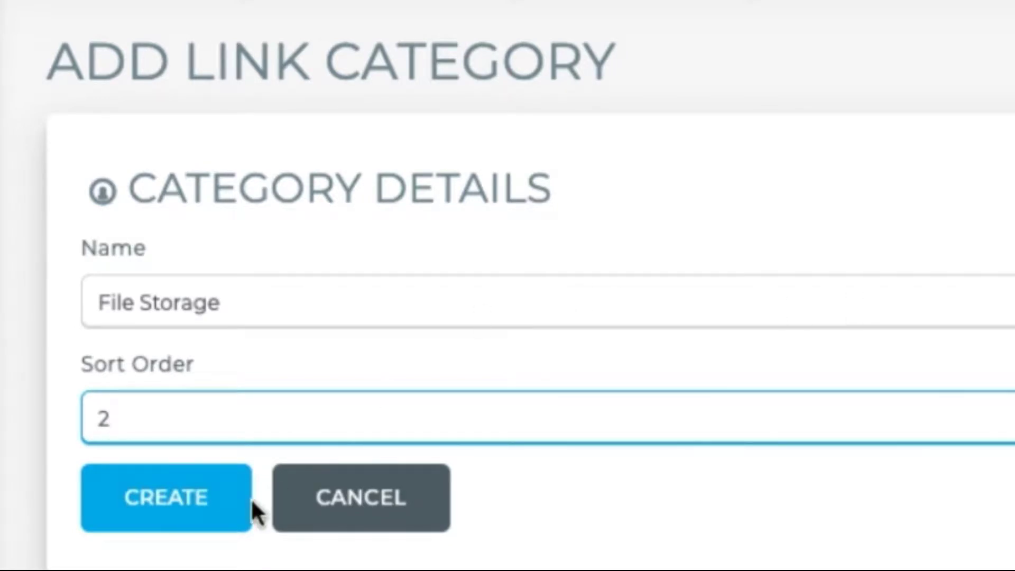
left_click(222, 505)
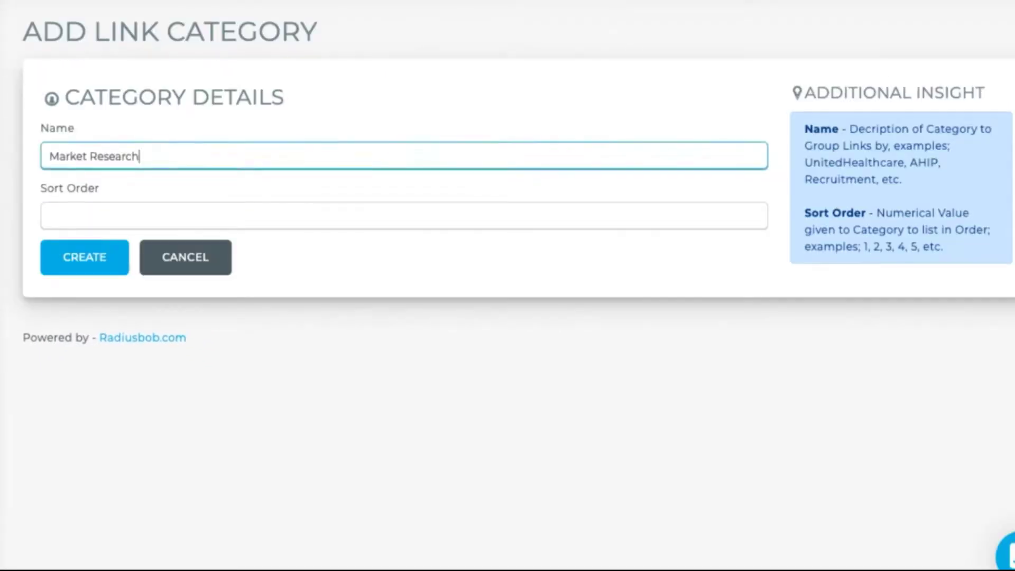
Create Market Research with sort order 3 and Misc. with sort order 4
left_click(159, 216)
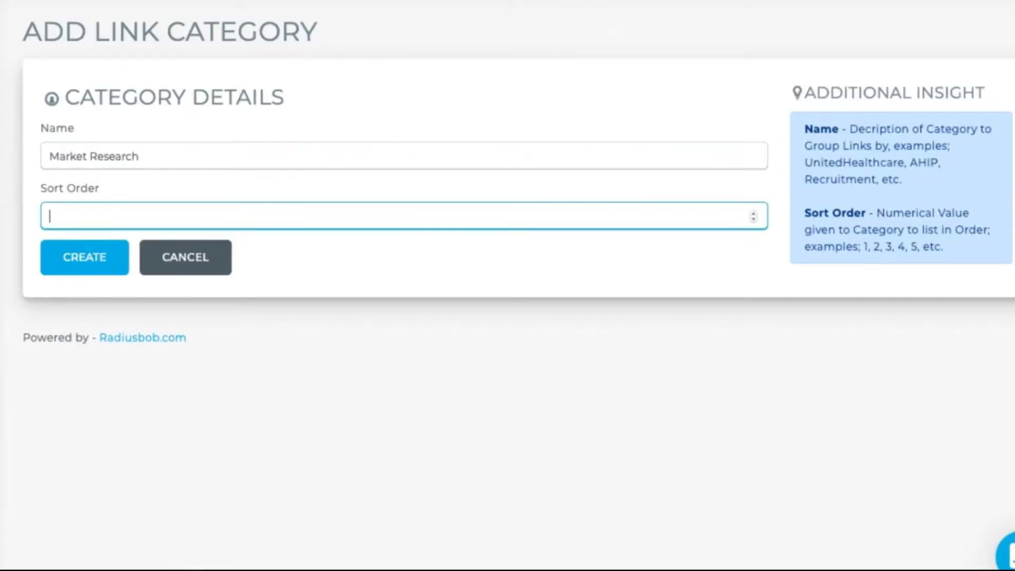
type("3")
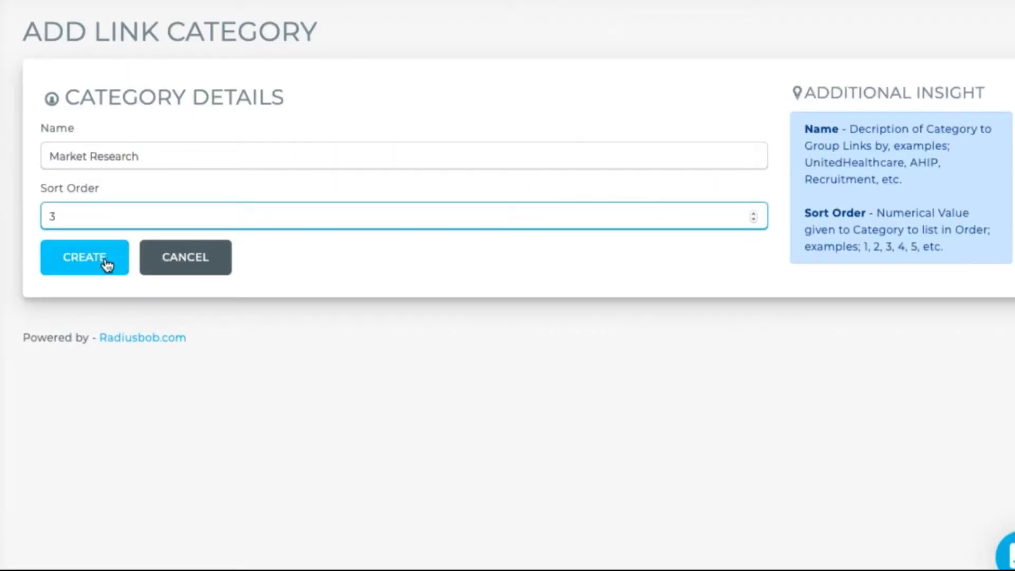
left_click(105, 262)
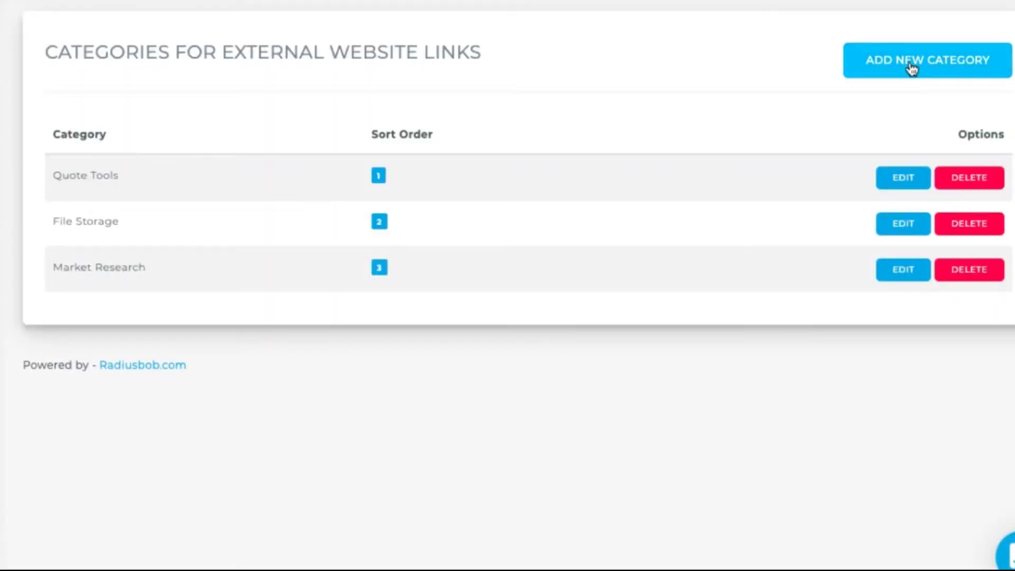
left_click(911, 68)
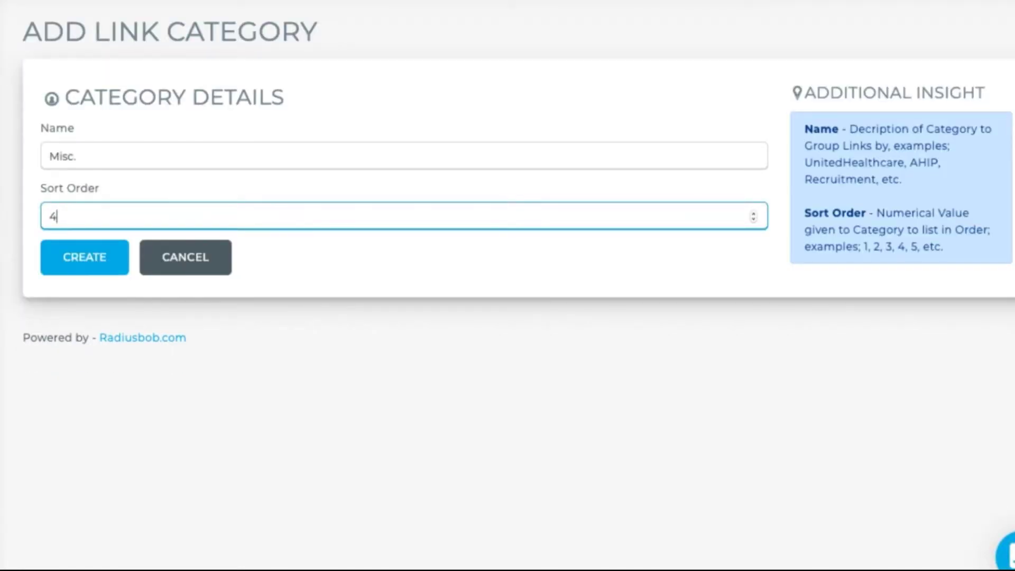
left_click(110, 259)
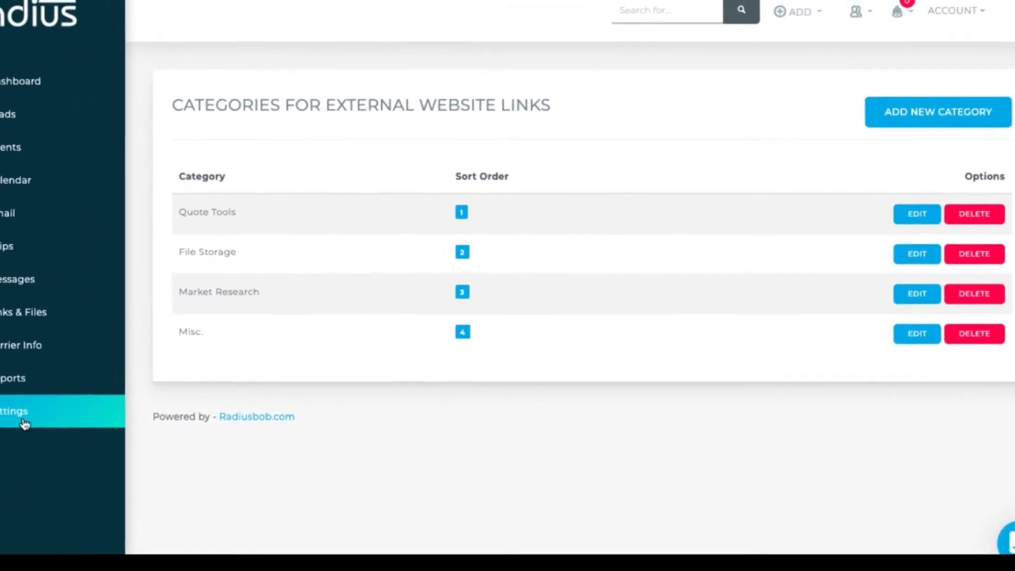
left_click(69, 424)
scroll(688, 286, "down", 10)
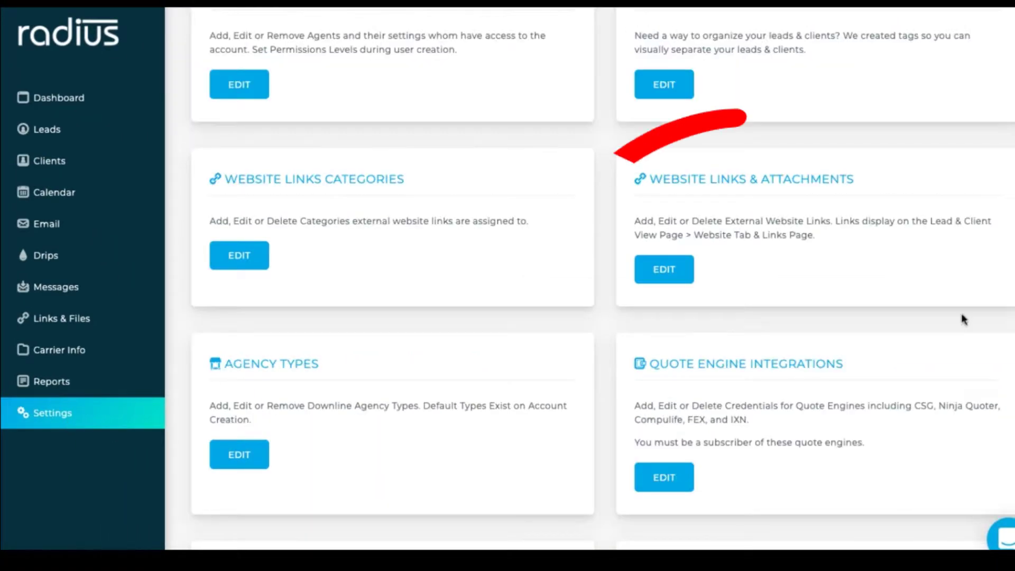
left_click(682, 278)
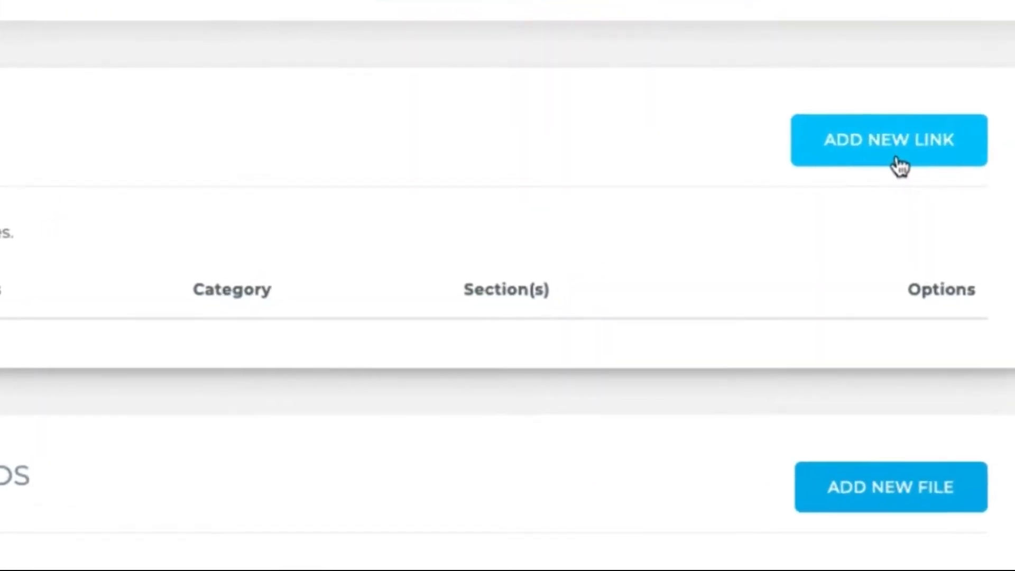
left_click(882, 171)
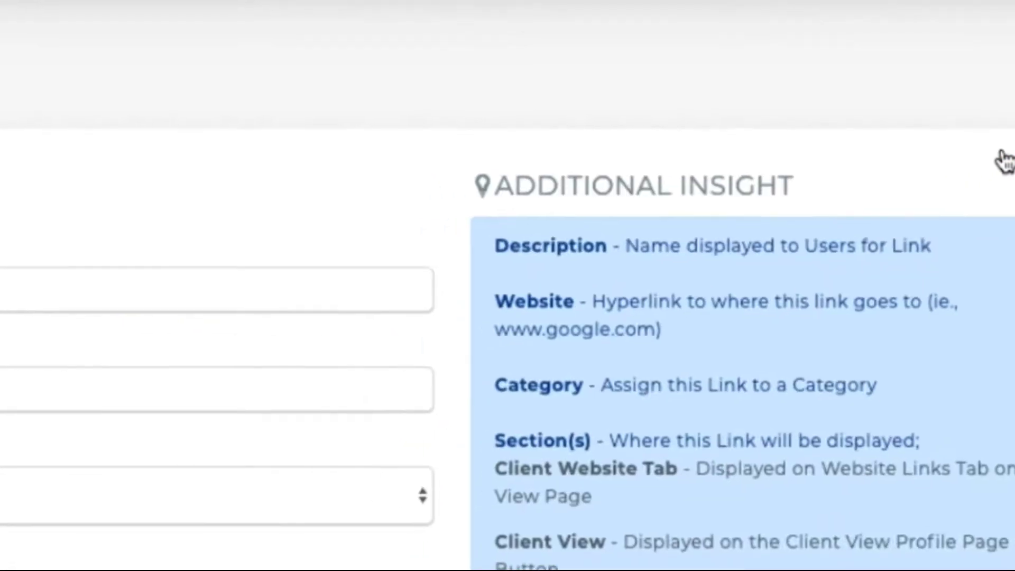
left_click(526, 263)
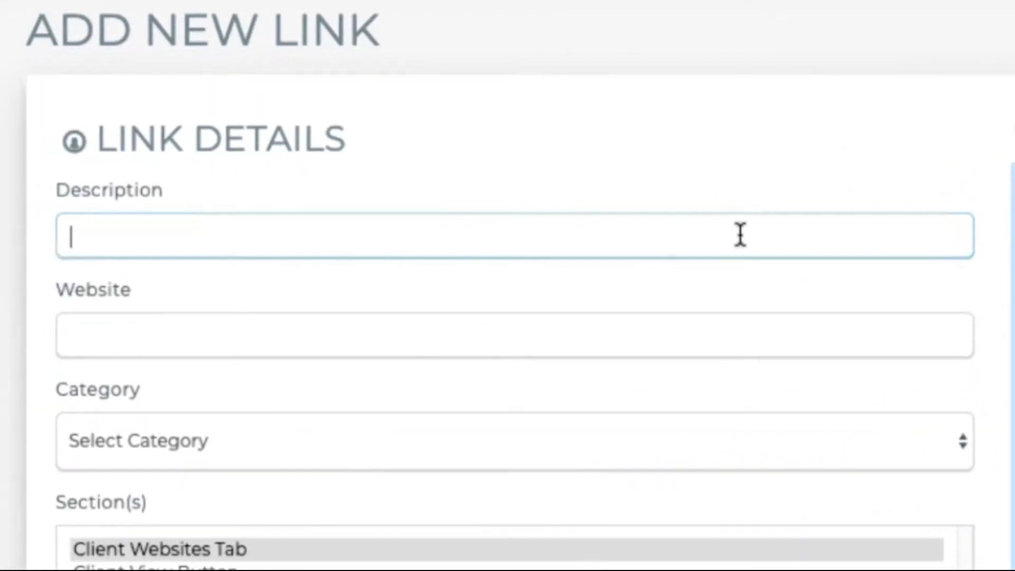
type("Best")
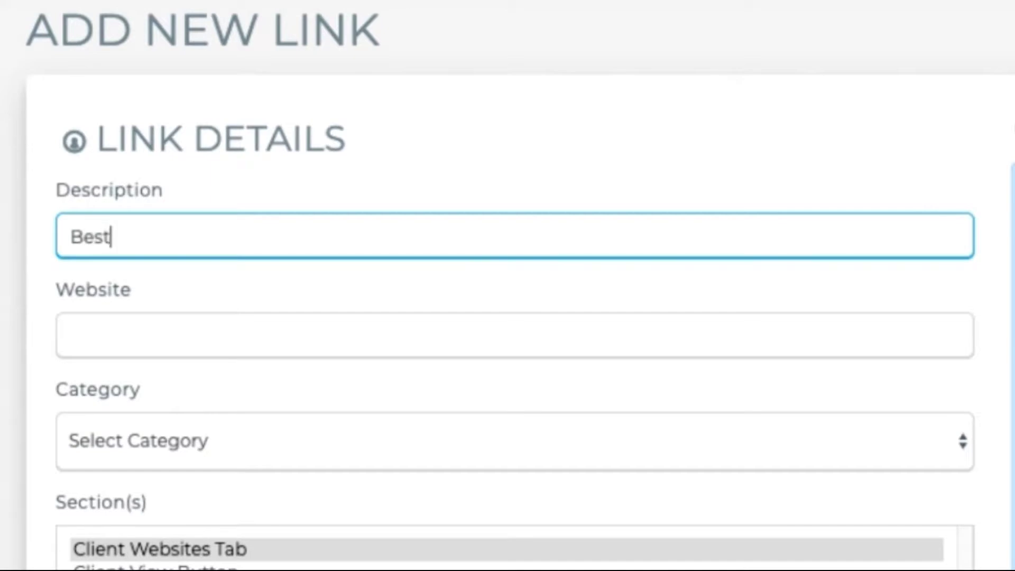
type(" Quoter")
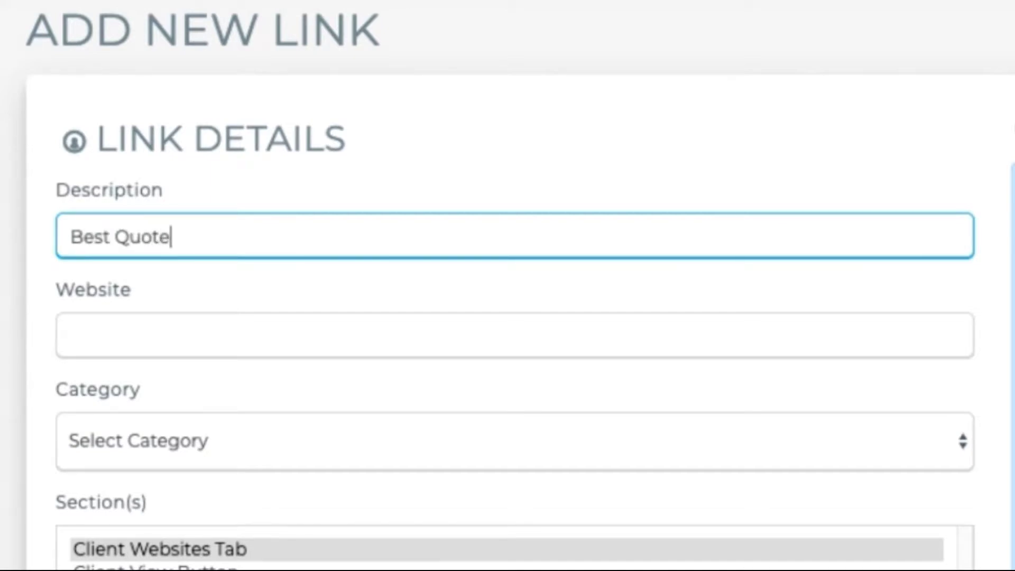
key("Tab")
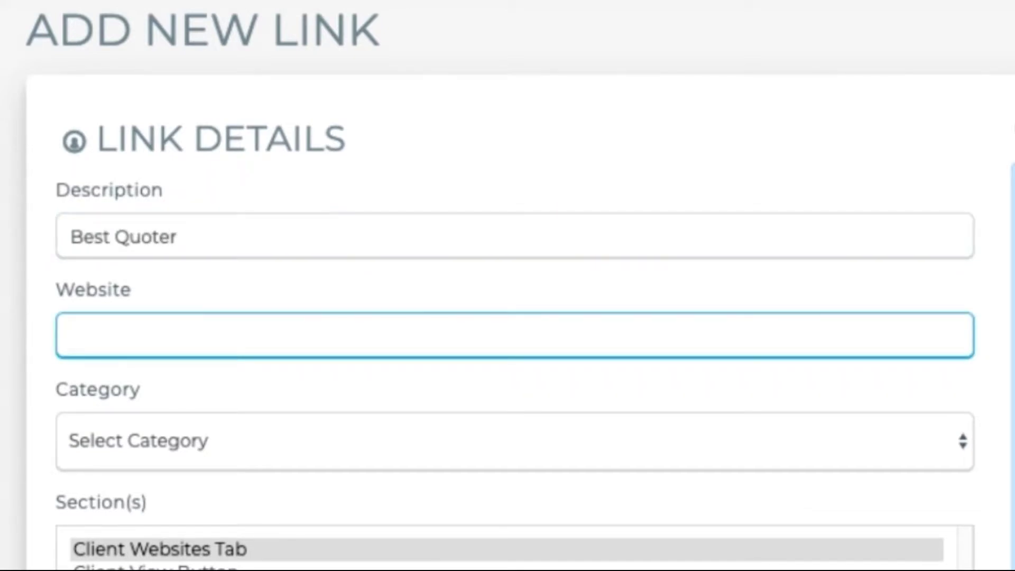
type("http://")
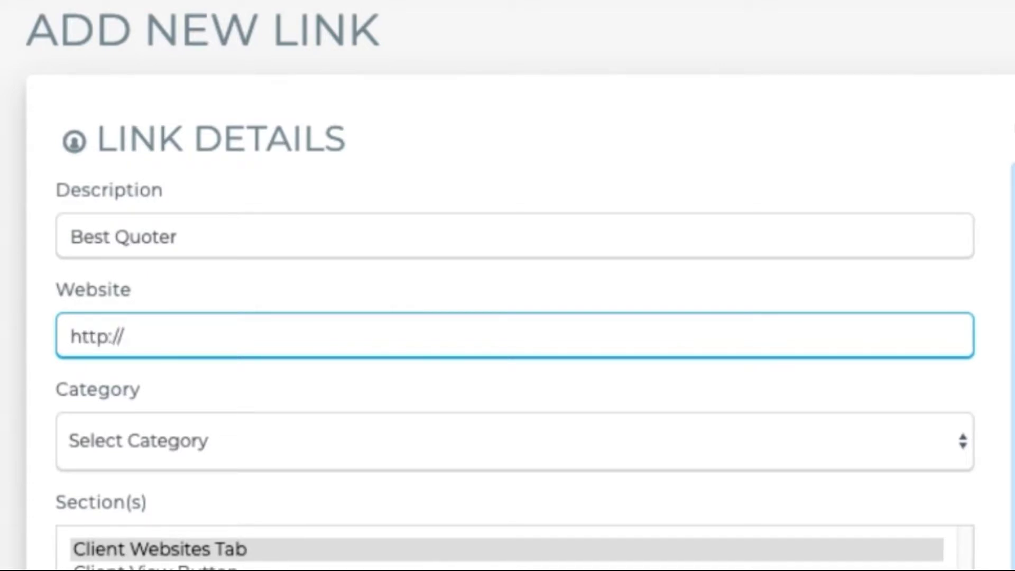
type("www.Be")
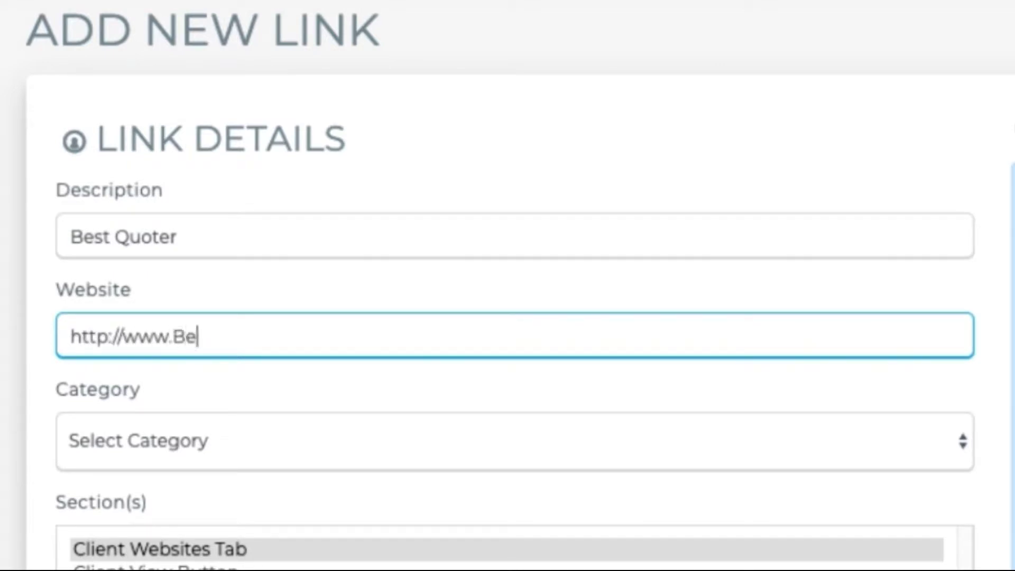
type("stQuoter.com")
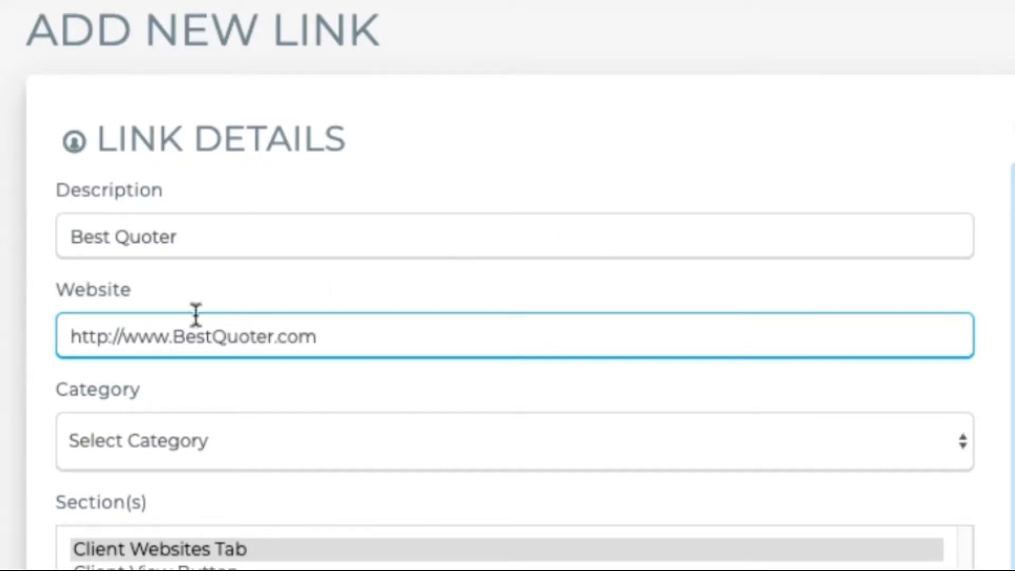
left_click_drag(71, 341, 170, 337)
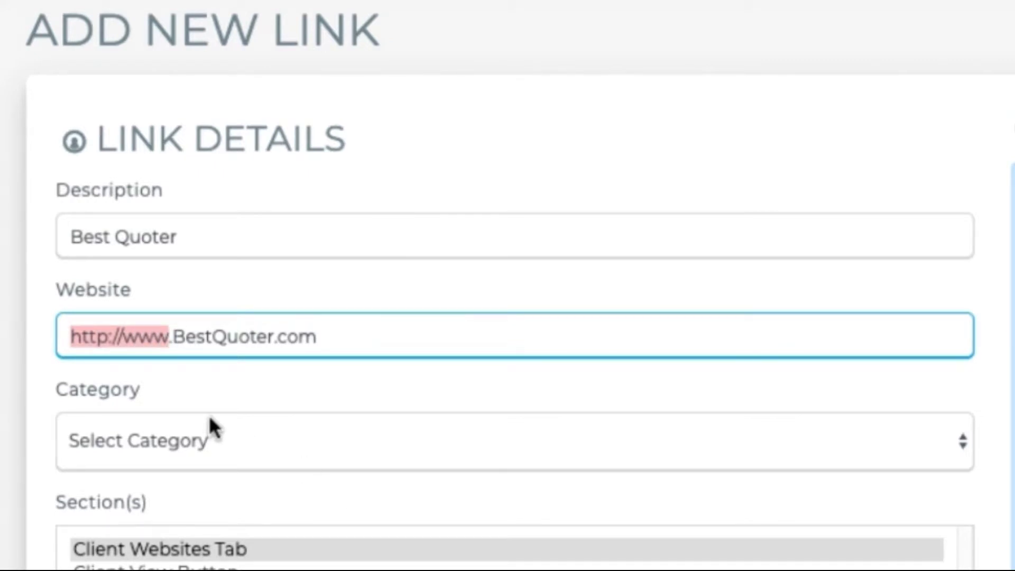
left_click(108, 338)
type("s")
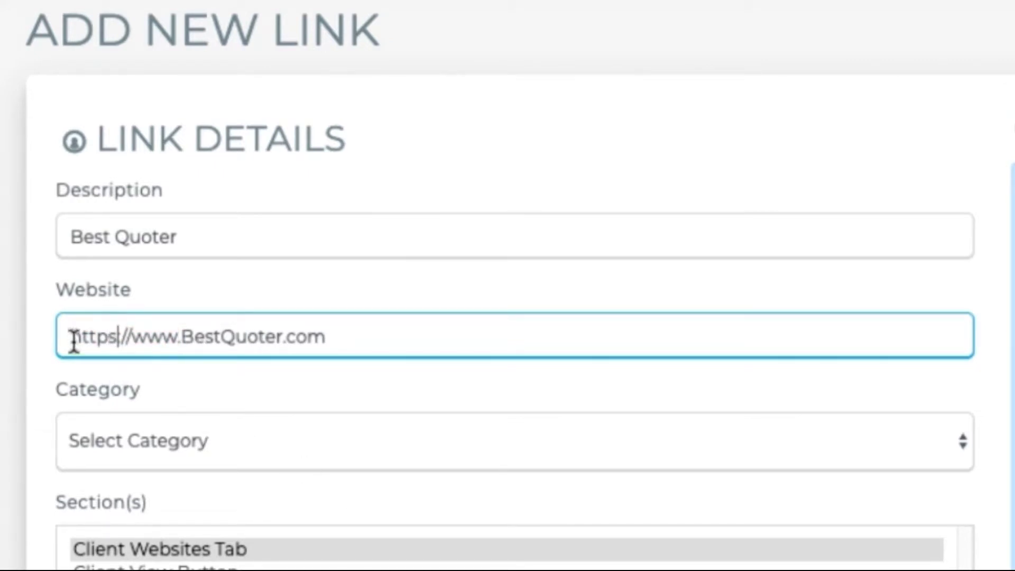
left_click_drag(68, 340, 185, 342)
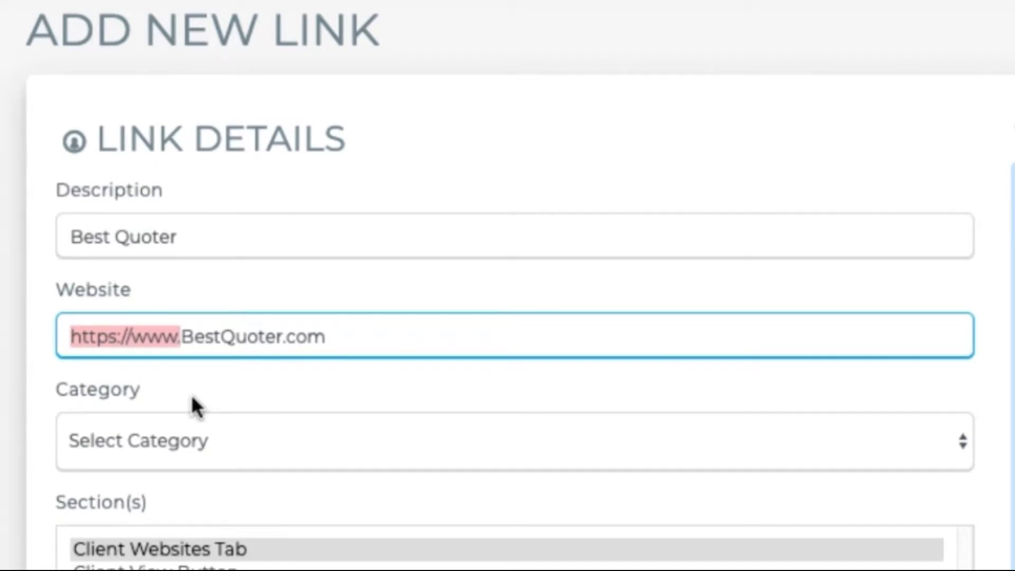
left_click(222, 456)
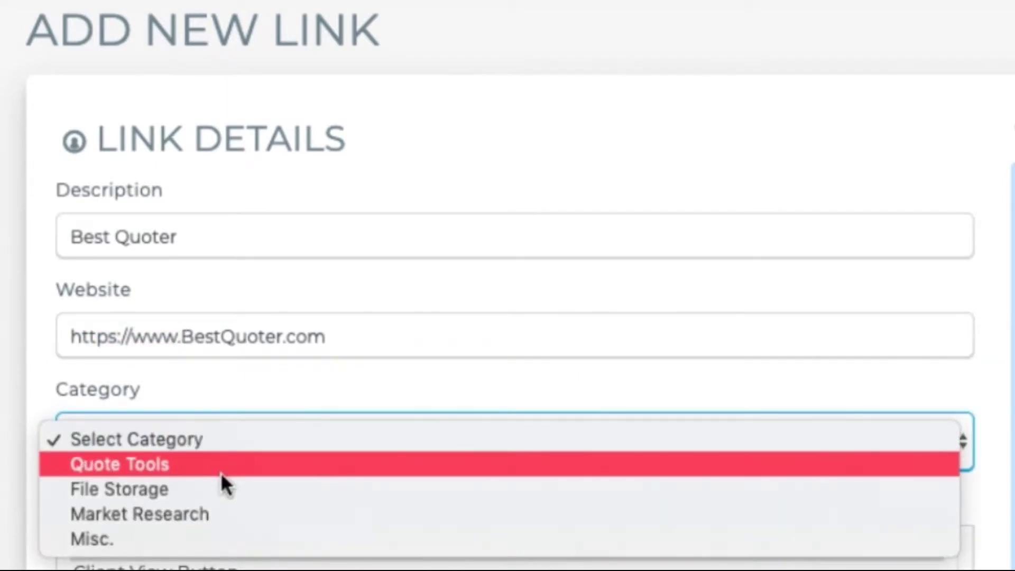
left_click(221, 471)
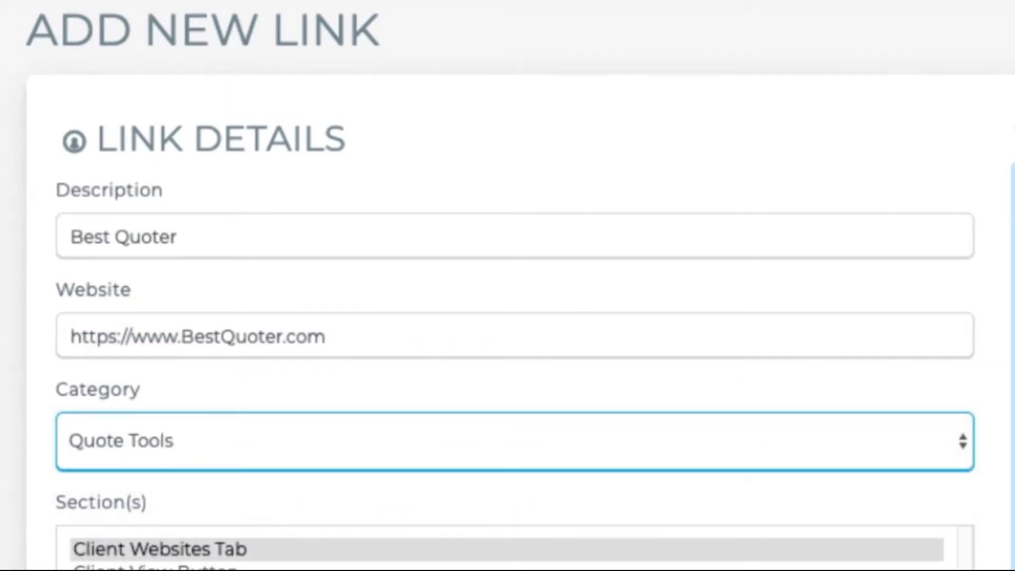
Show Best Quoter on Client/Lead Websites Tabs, Links & Files, Top Nav Bar, Left Link menu, and save
scroll(515, 285, "down", 6)
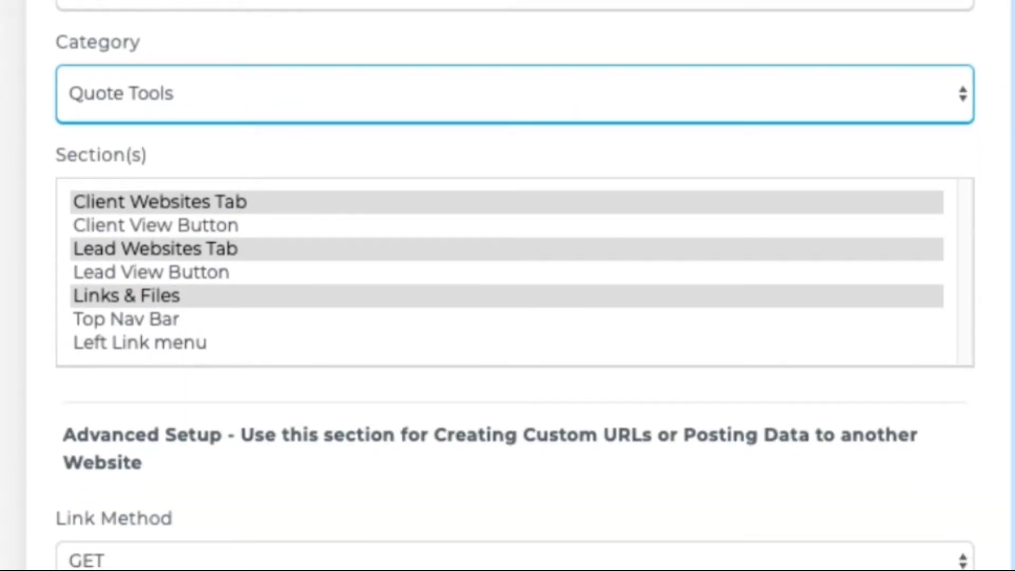
left_click(307, 249)
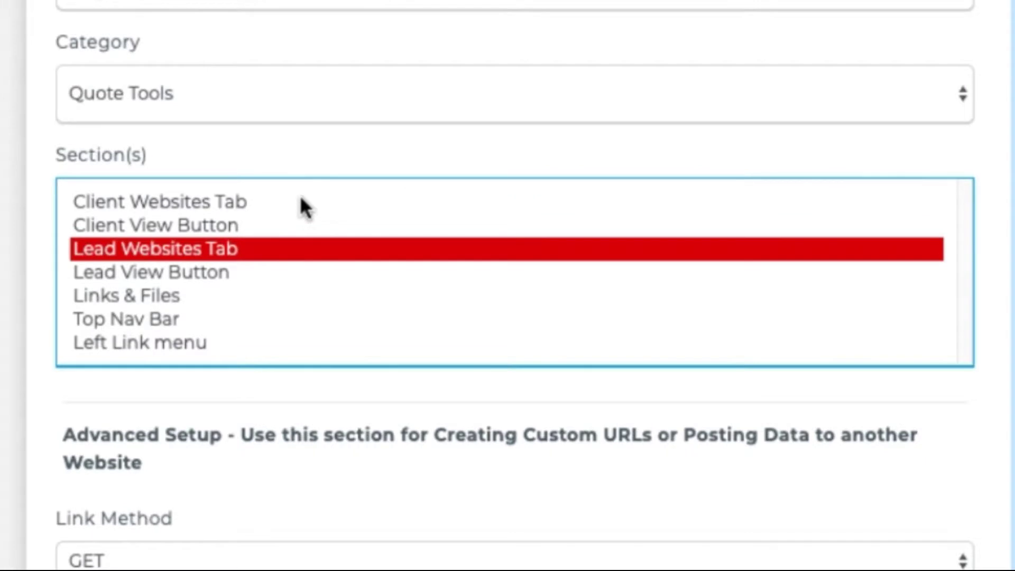
left_click(300, 201, "ctrl")
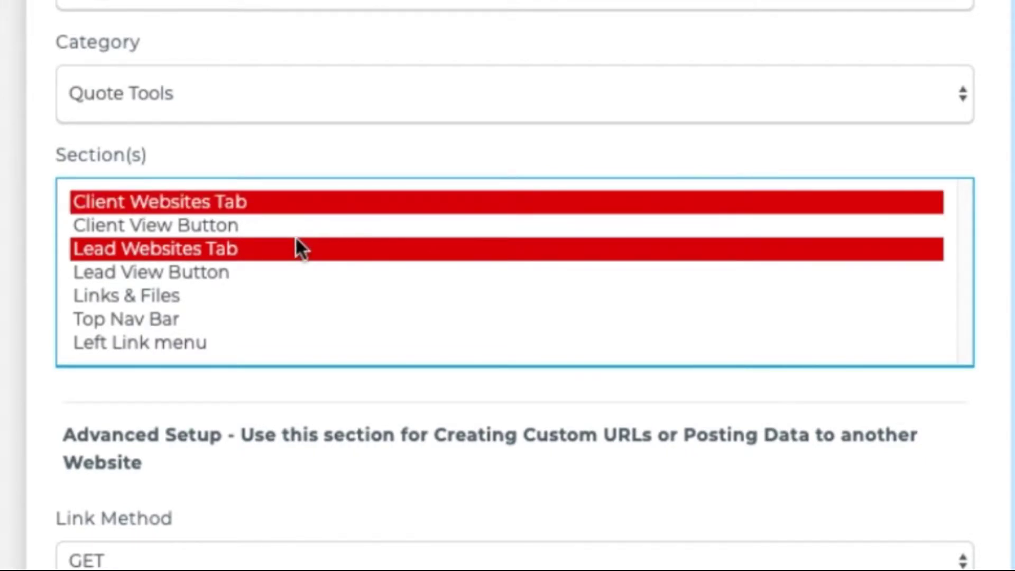
left_click(192, 298, "ctrl")
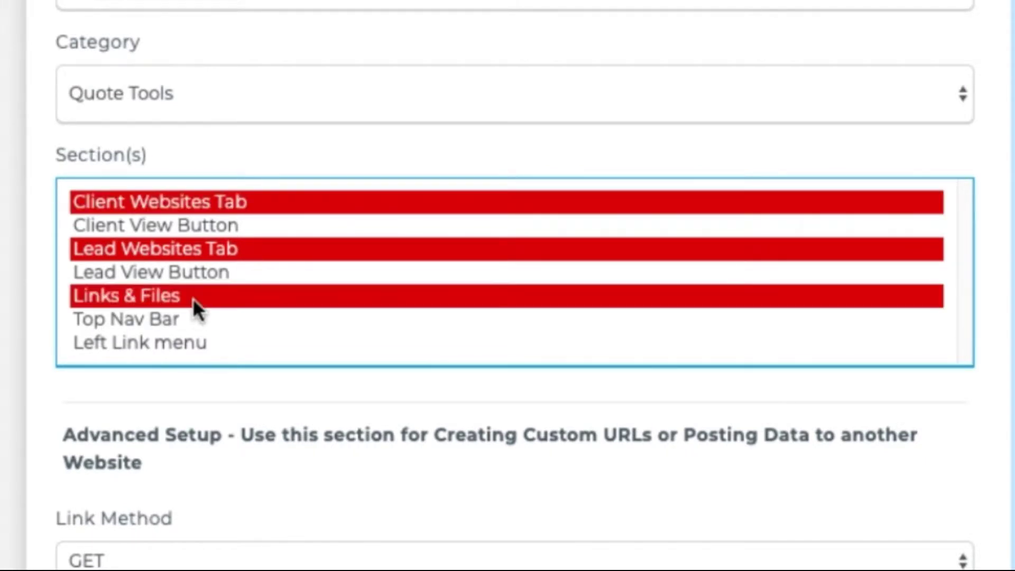
left_click(193, 320, "ctrl")
left_click(198, 342, "ctrl")
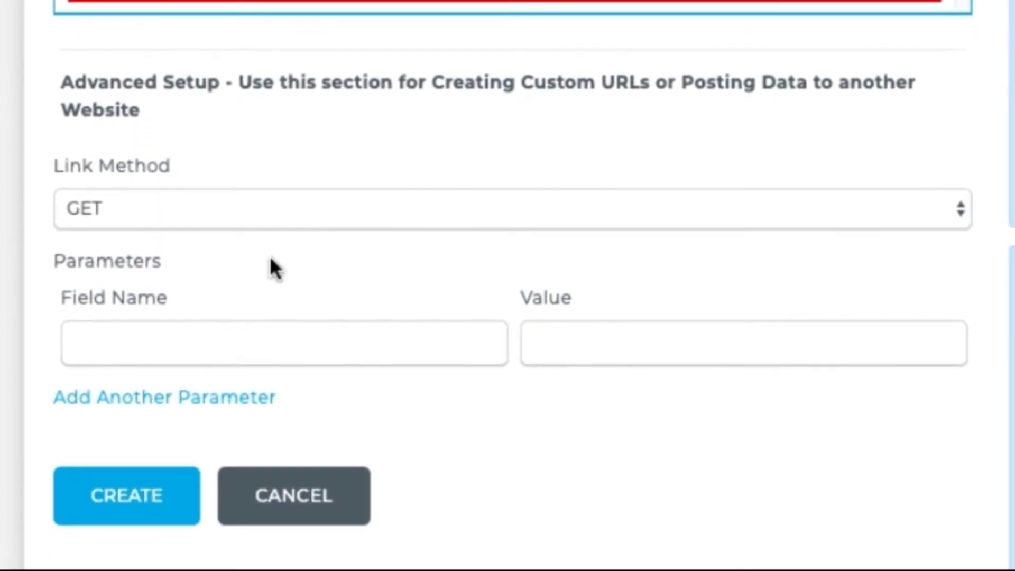
left_click(175, 497)
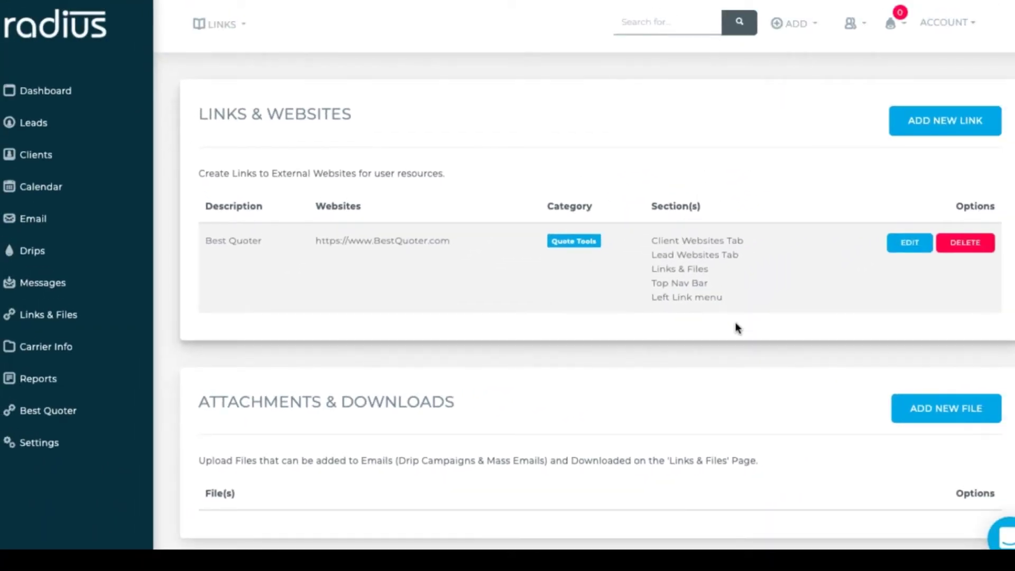
left_click(955, 133)
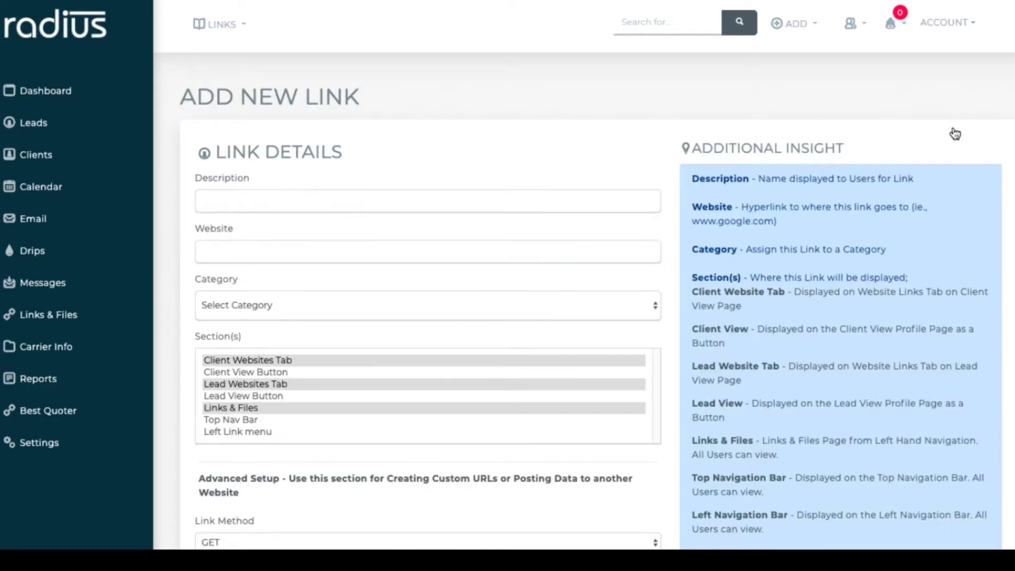
left_click(615, 204)
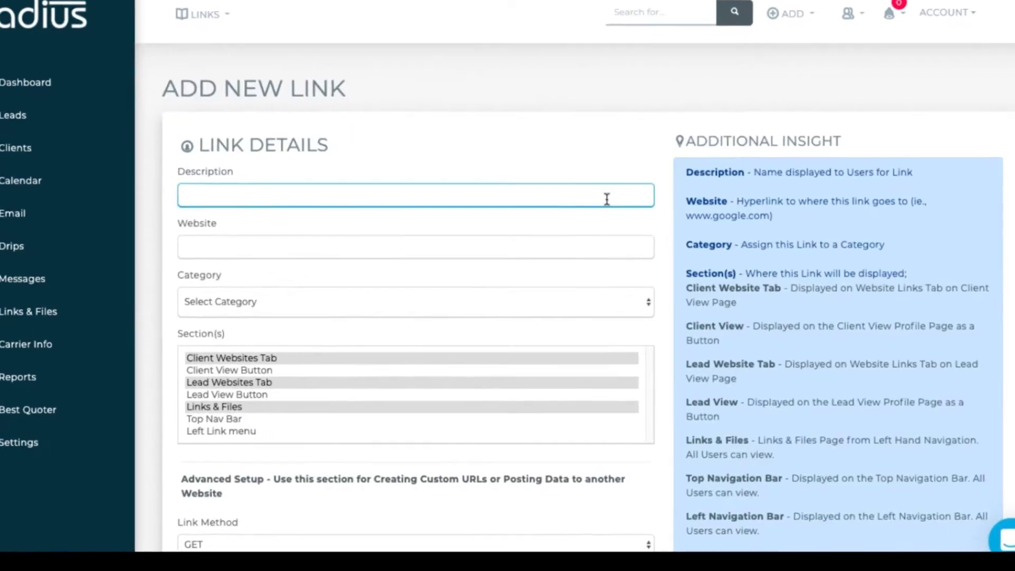
type("Coogle Maps")
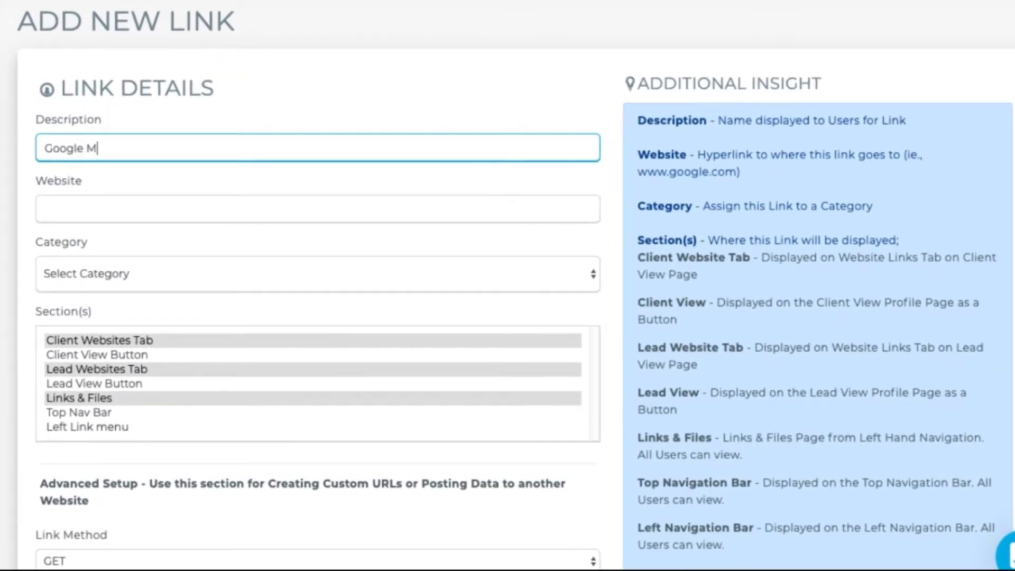
key("Tab")
type("ht")
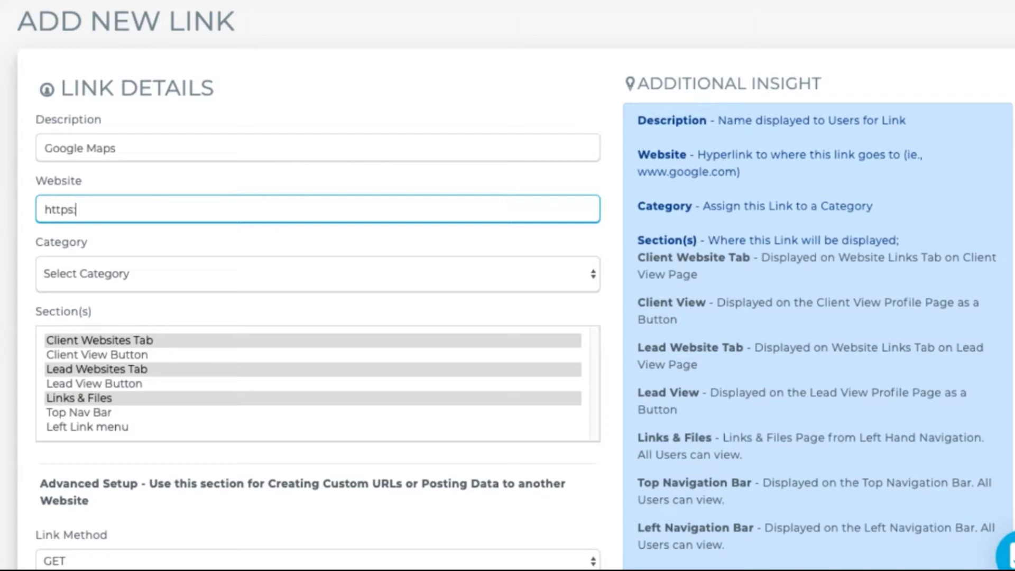
type("tps://www.google.com/")
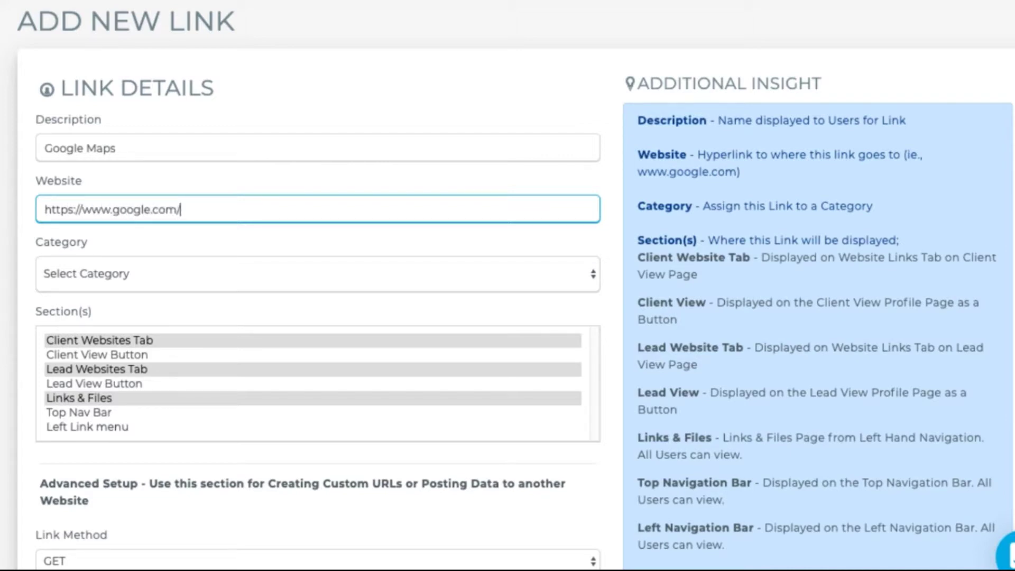
type("maps")
File the Google Maps link under Misc. and show it on Client and Lead View Buttons
left_click(318, 274)
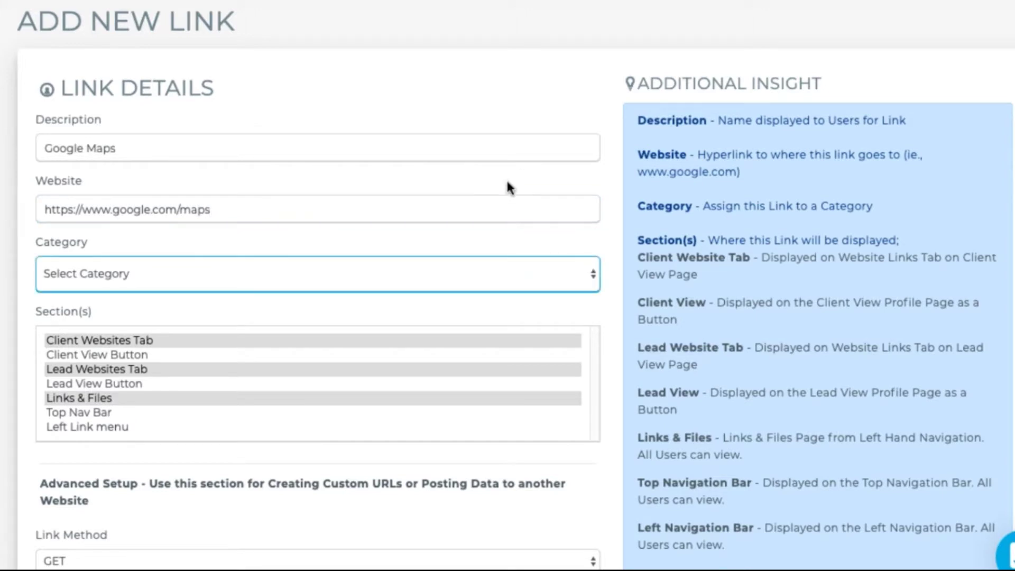
left_click(466, 270)
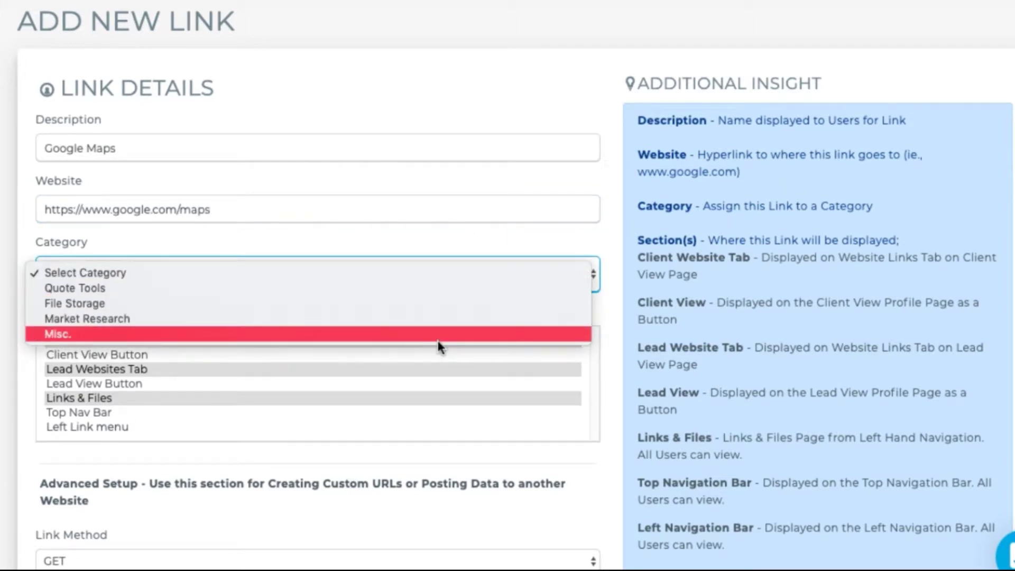
left_click(437, 341)
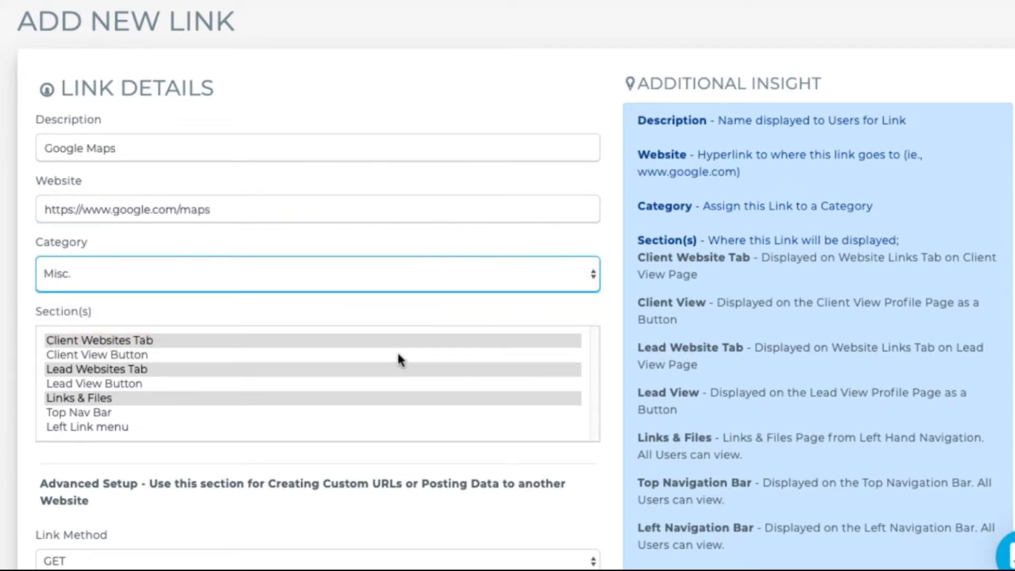
left_click(168, 356)
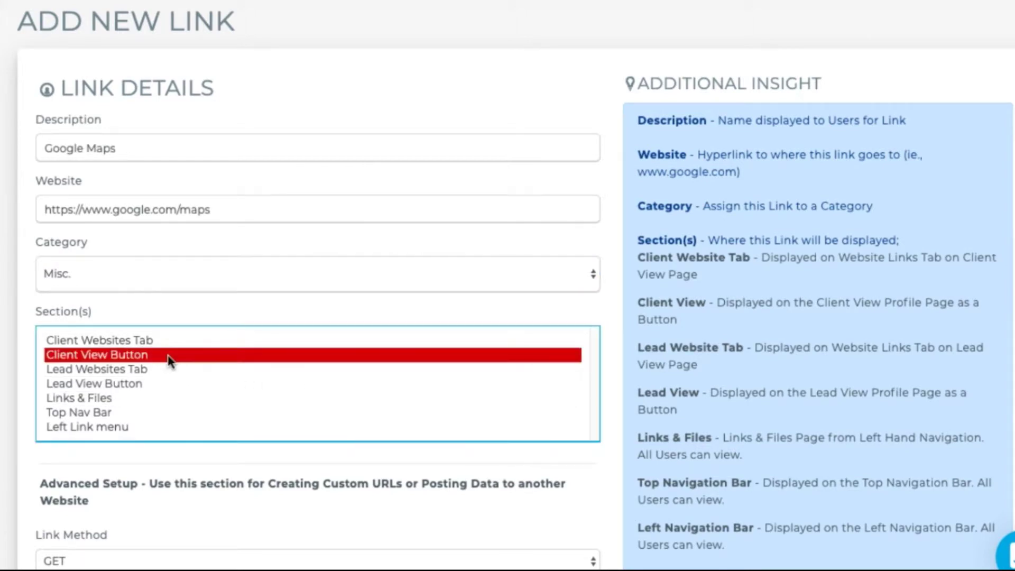
left_click(147, 384, "ctrl")
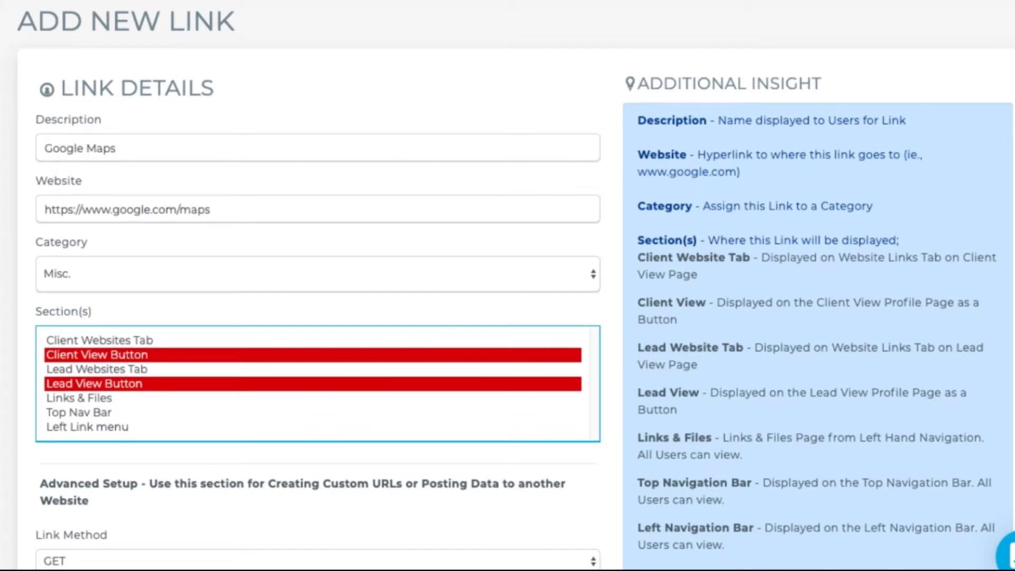
scroll(508, 285, "down", 4)
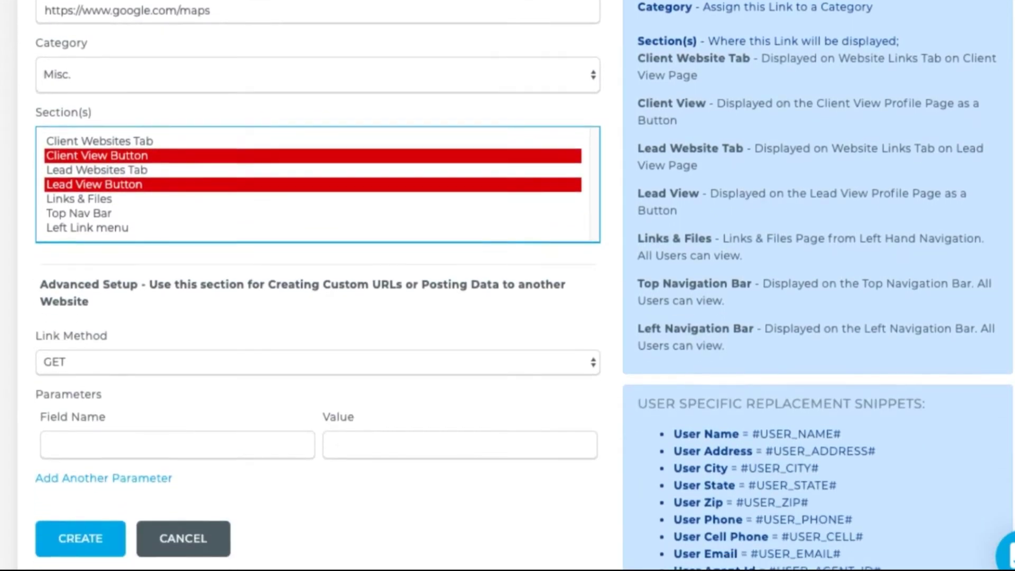
Keep method GET and add parameter q with the #ADDRESS# lead snippet as its value
scroll(462, 161, "down", 3)
left_click(462, 159)
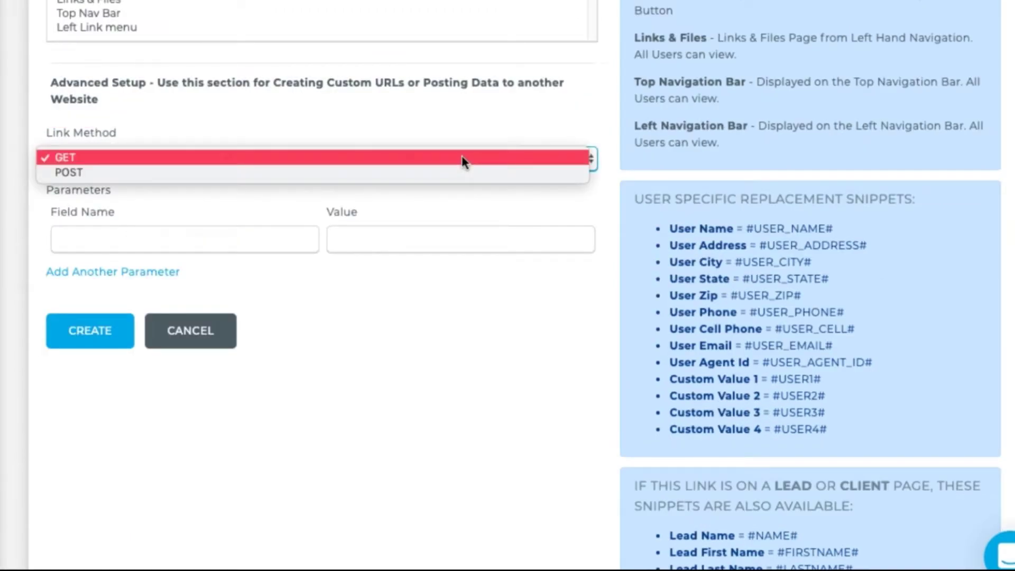
left_click(462, 158)
left_click(280, 242)
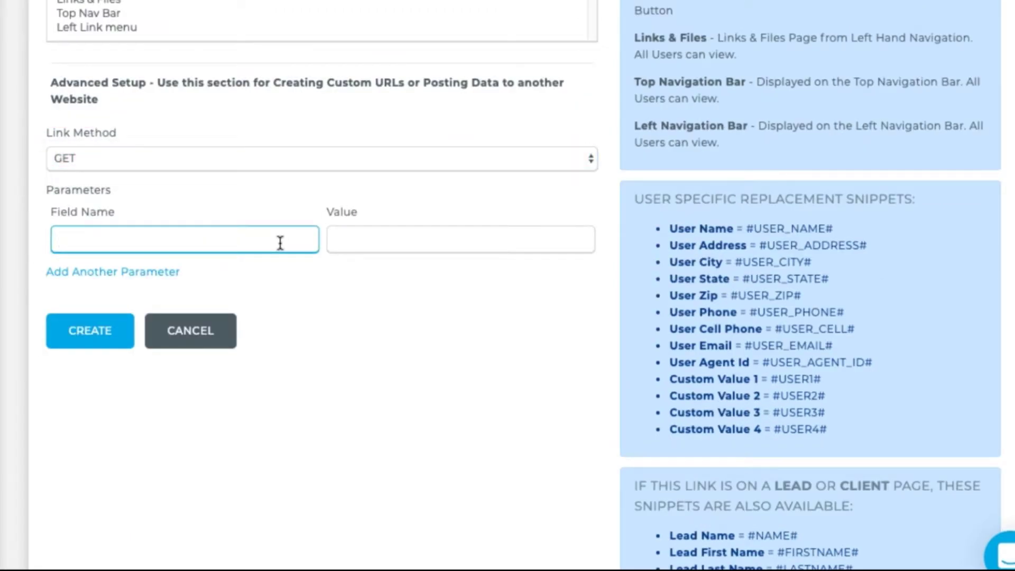
type("q")
left_click(425, 243)
scroll(881, 212, "up", 1)
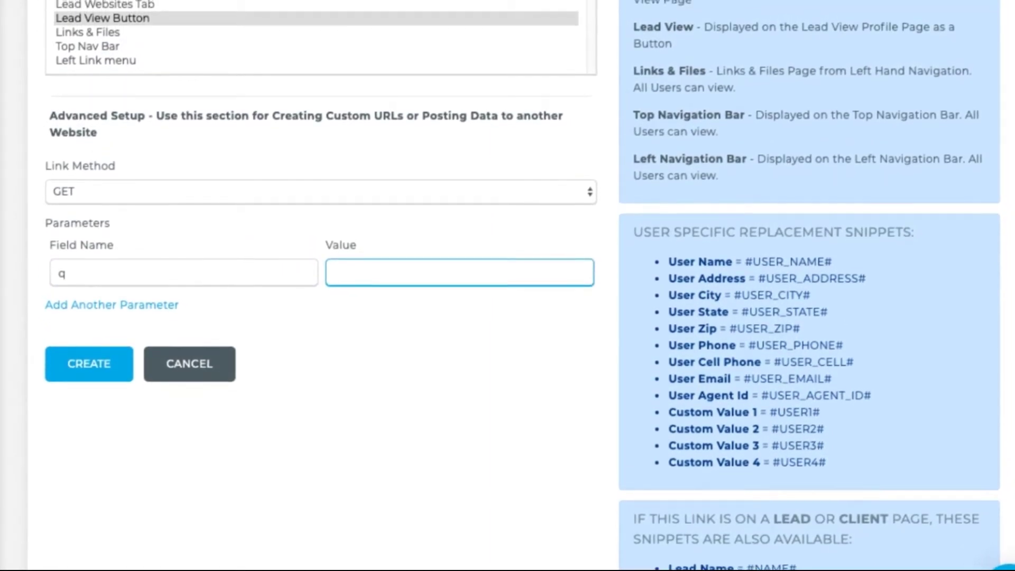
scroll(881, 211, "down", 3)
scroll(881, 211, "down", 5)
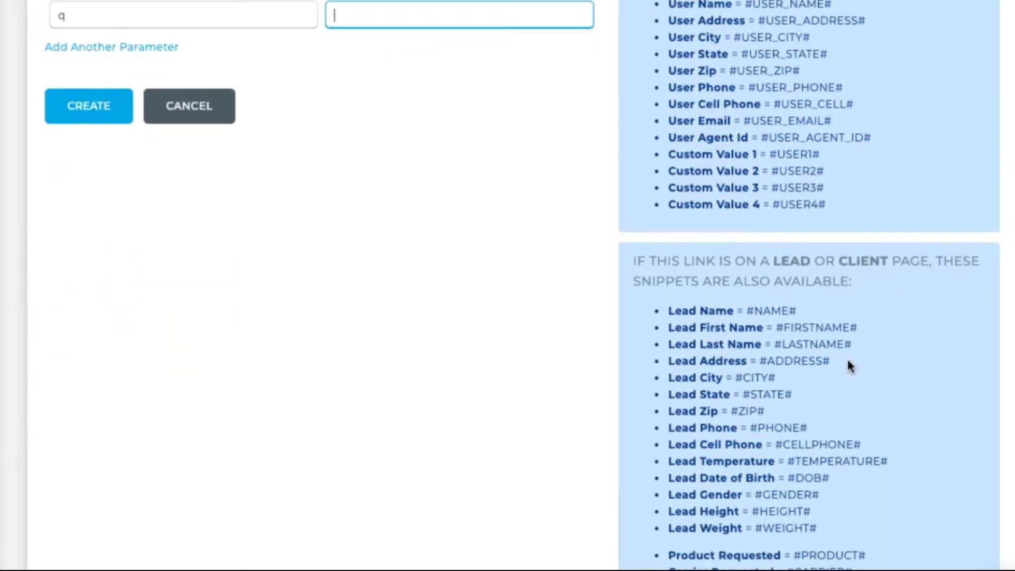
left_click_drag(831, 362, 762, 364)
key("ctrl+c")
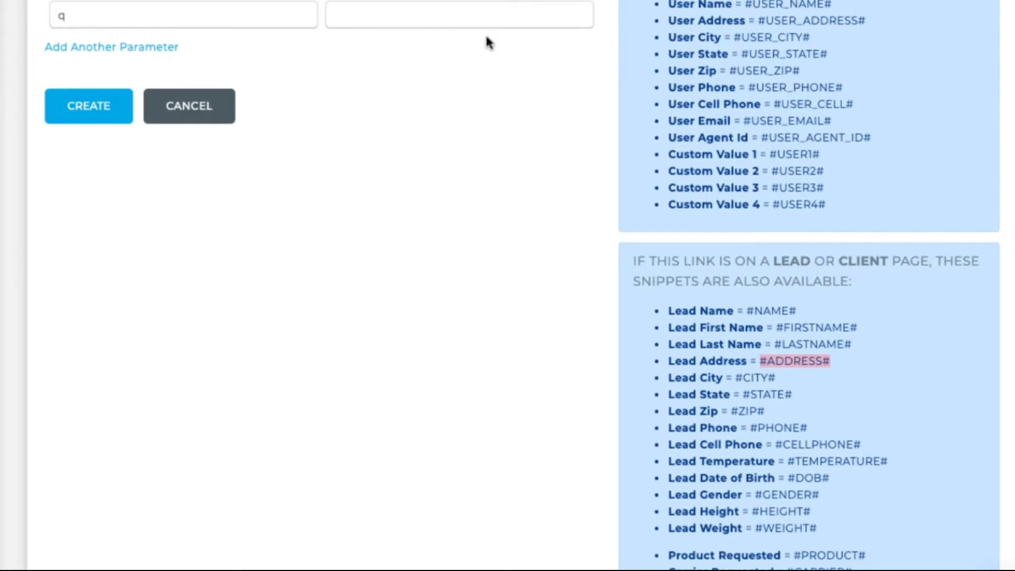
left_click(476, 15)
key("ctrl+v")
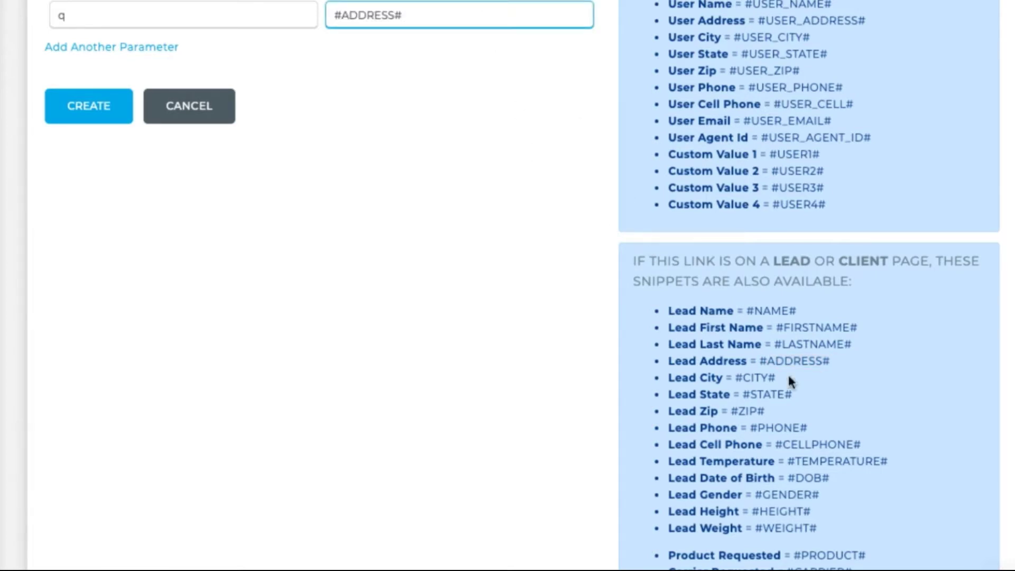
Append #CITY#, #STATE# and #ZIP# to the q value and save the Google Maps link
left_click_drag(775, 377, 735, 378)
key("ctrl+c")
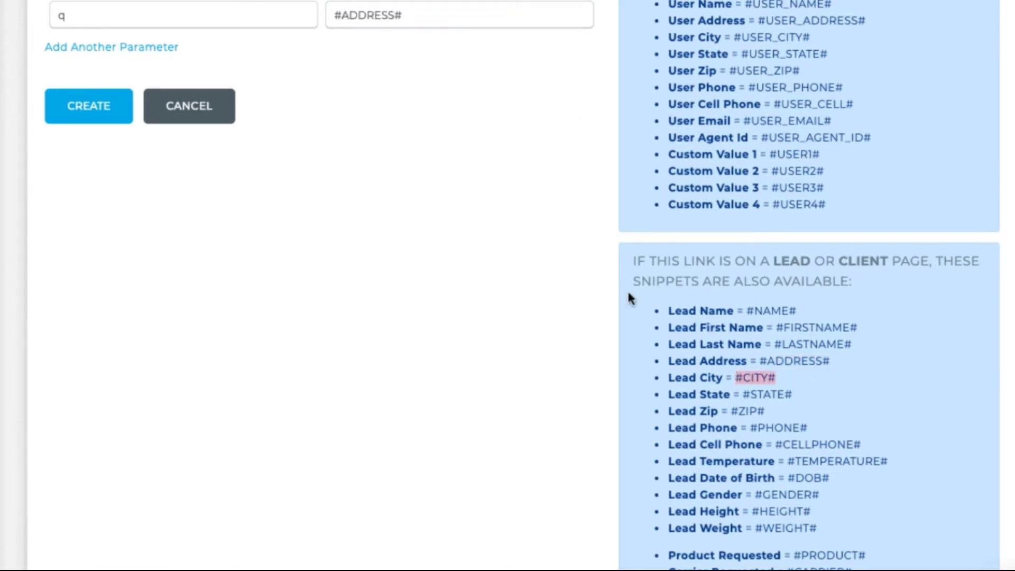
left_click(436, 19)
key("ctrl+v")
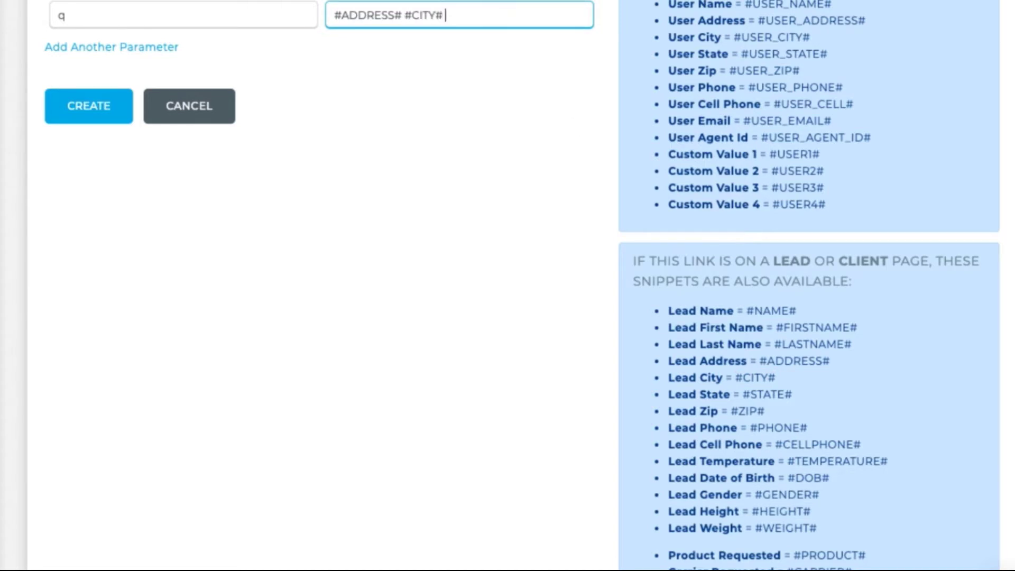
left_click_drag(802, 391, 741, 394)
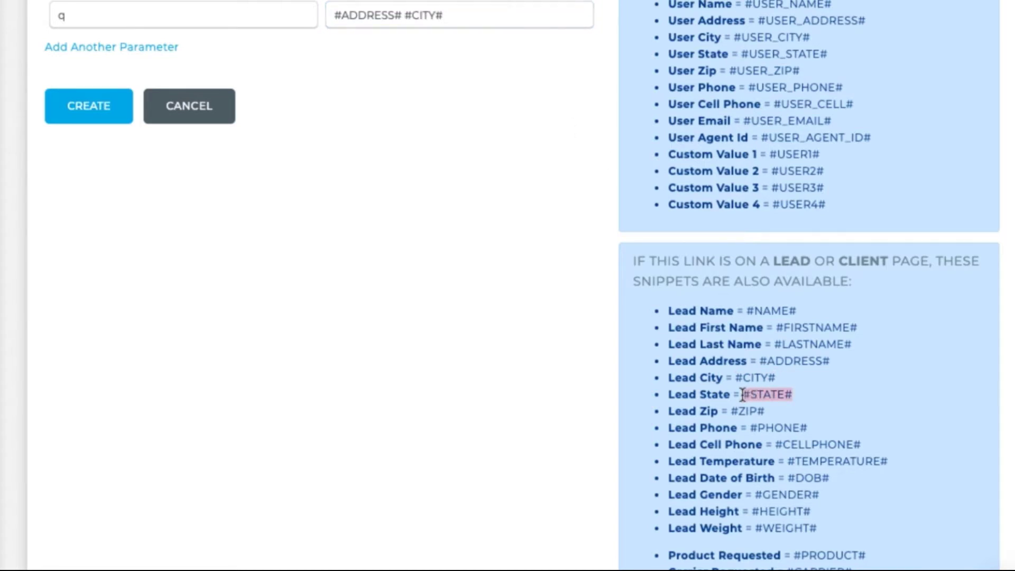
key("ctrl+c")
left_click(513, 25)
key("ctrl+v")
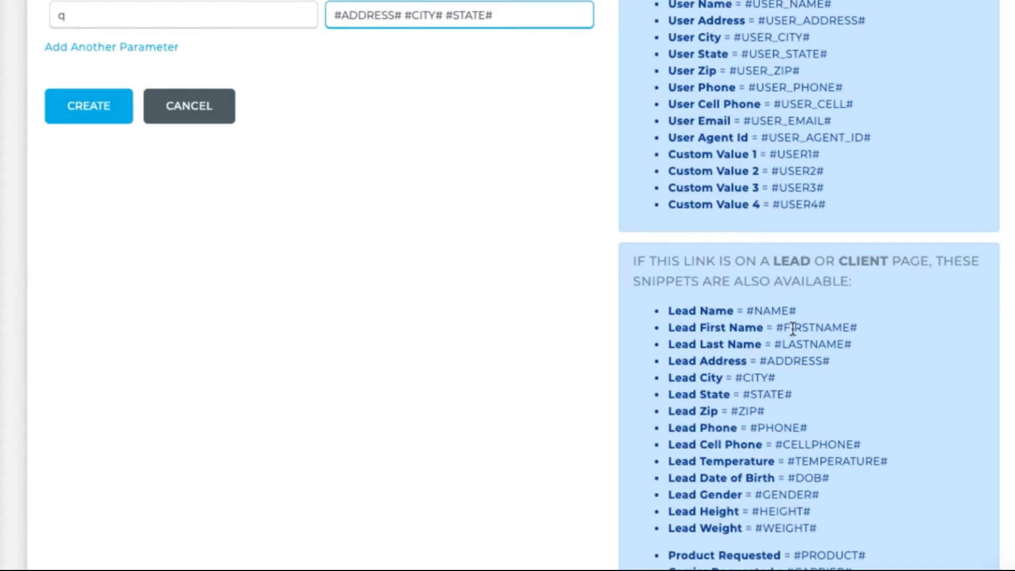
left_click_drag(766, 411, 732, 411)
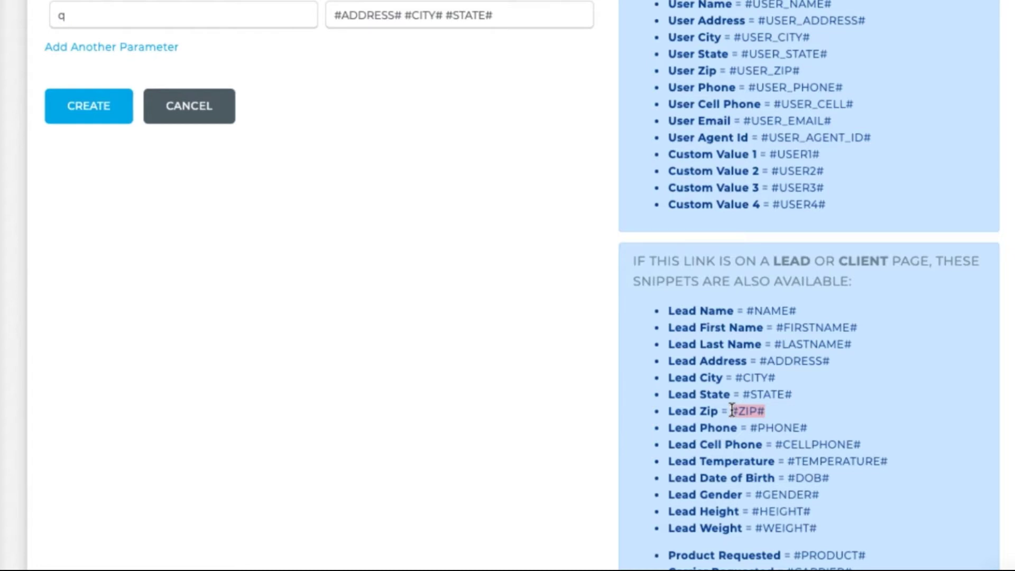
key("ctrl+c")
left_click(528, 18)
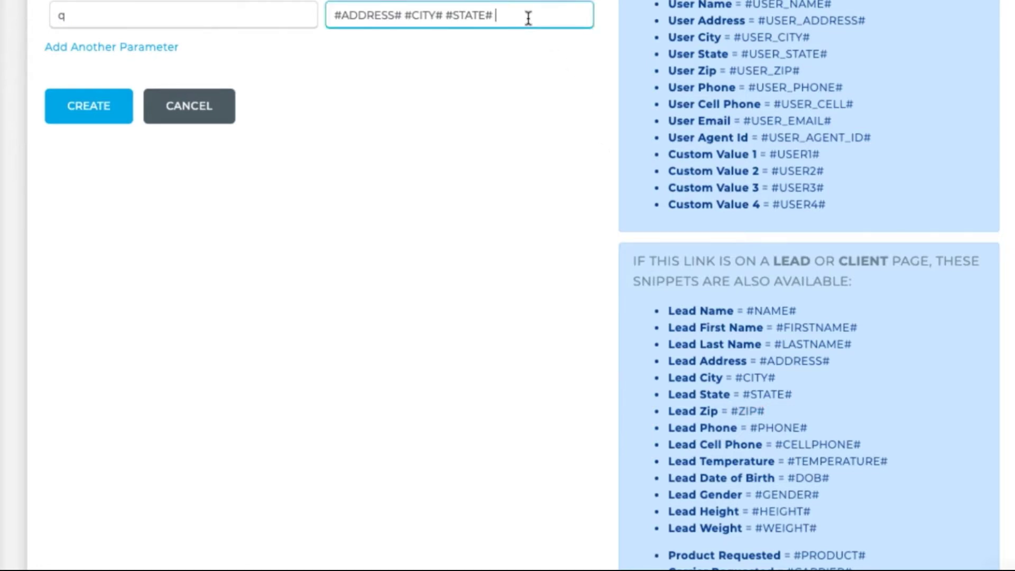
key("ctrl+v")
left_click(105, 112)
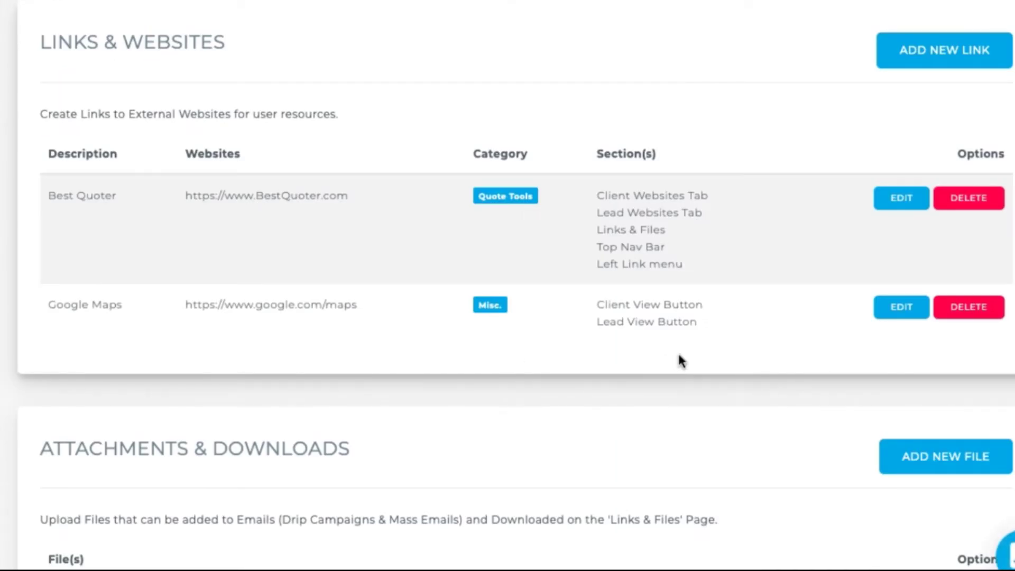
scroll(682, 351, "down", 4)
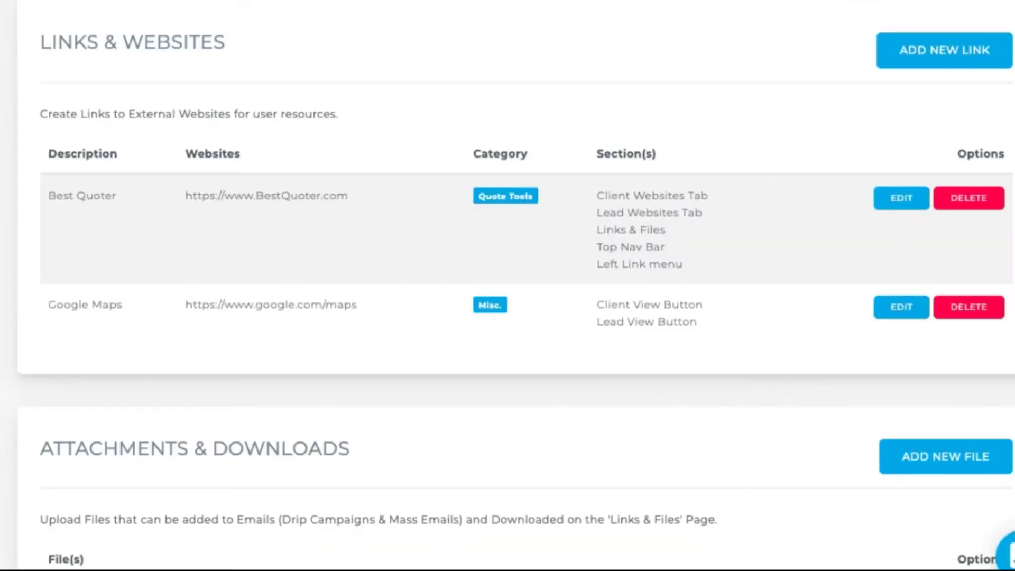
scroll(508, 264, "down", 3)
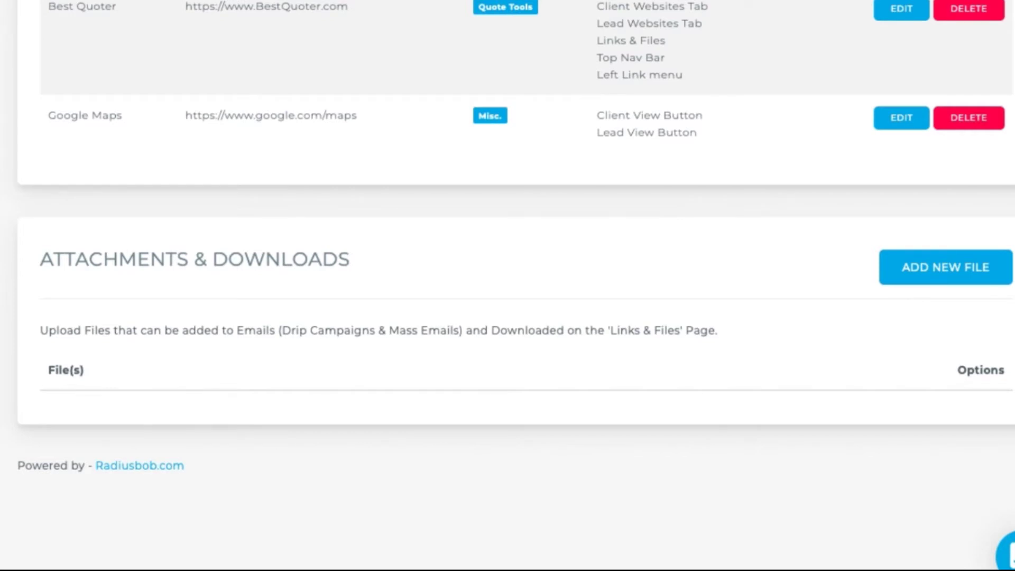
left_click(965, 283)
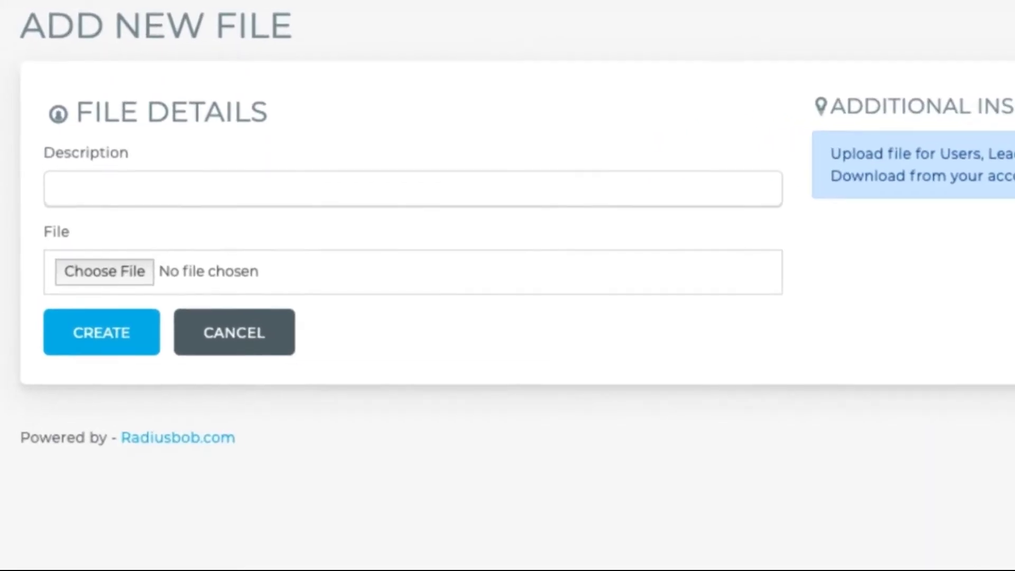
Upload sample_FAKE as a new file described 'New Client Intake Form' and save it
left_click(727, 239)
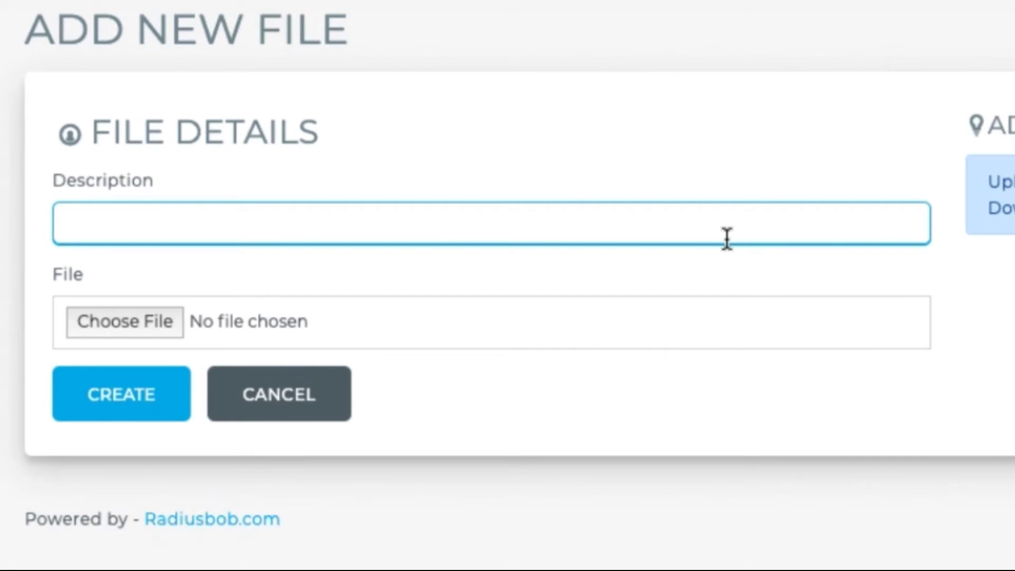
type("New Client")
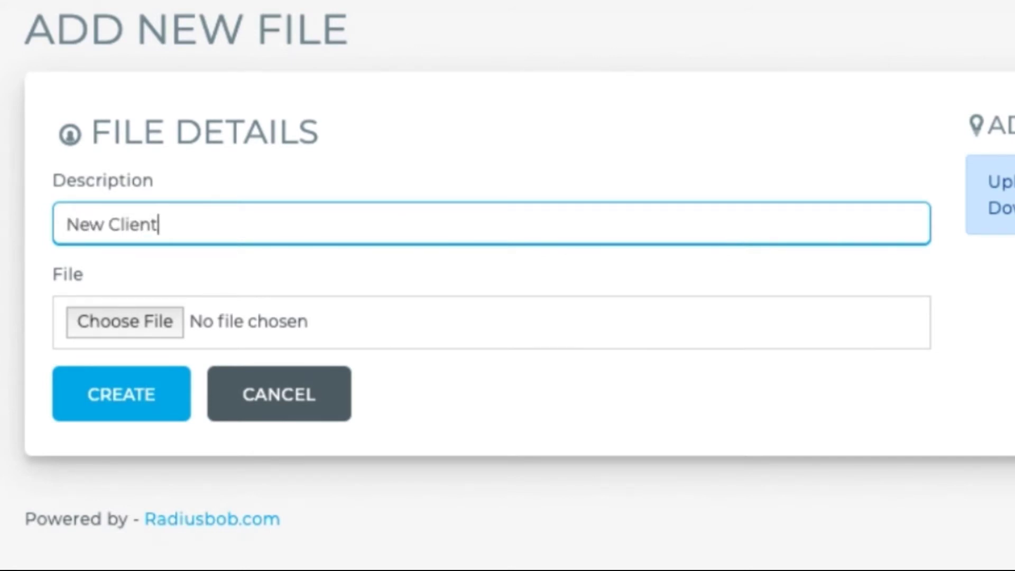
type(" Intake Form")
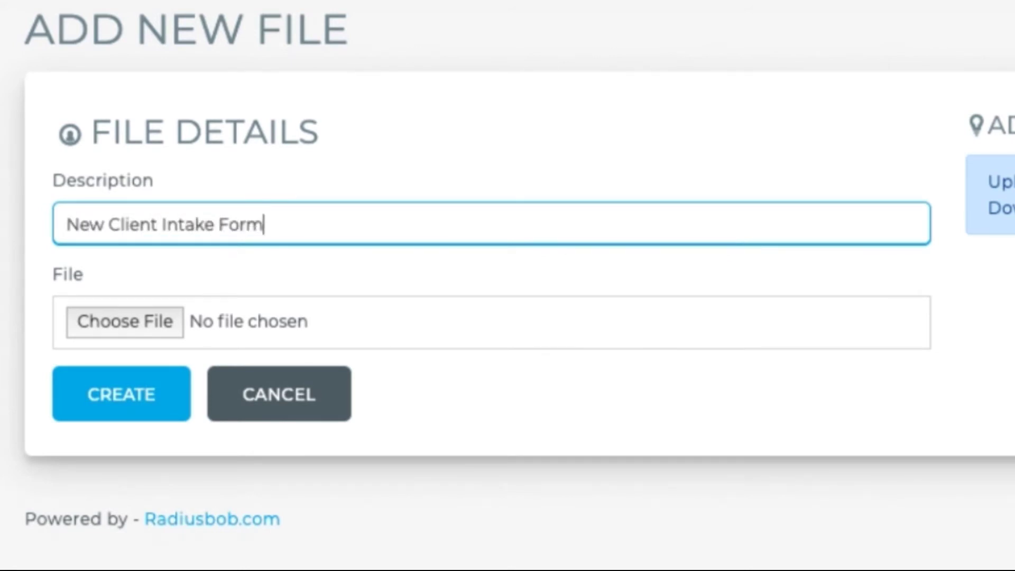
left_click(131, 319)
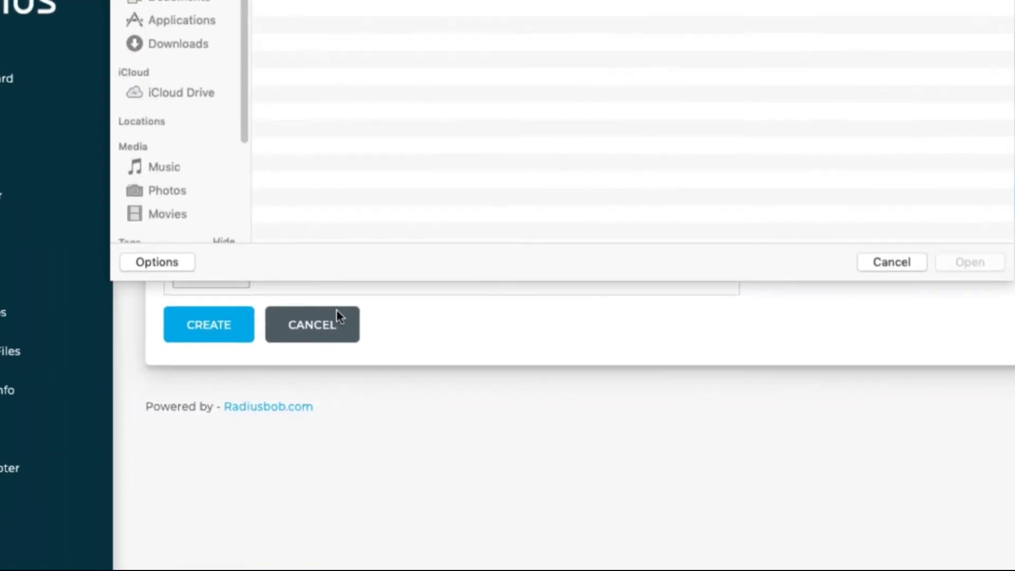
left_click(322, 11)
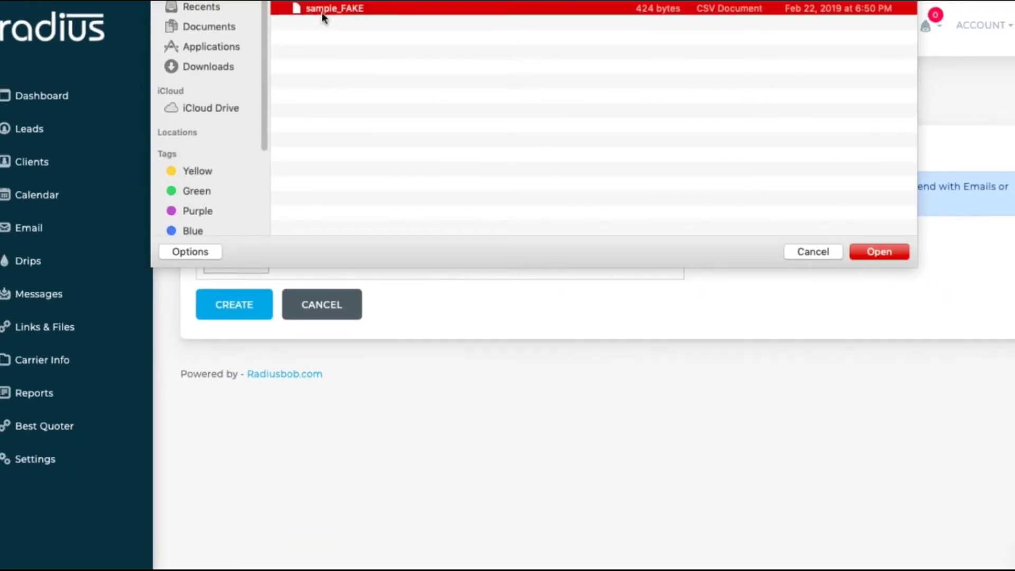
left_click(886, 252)
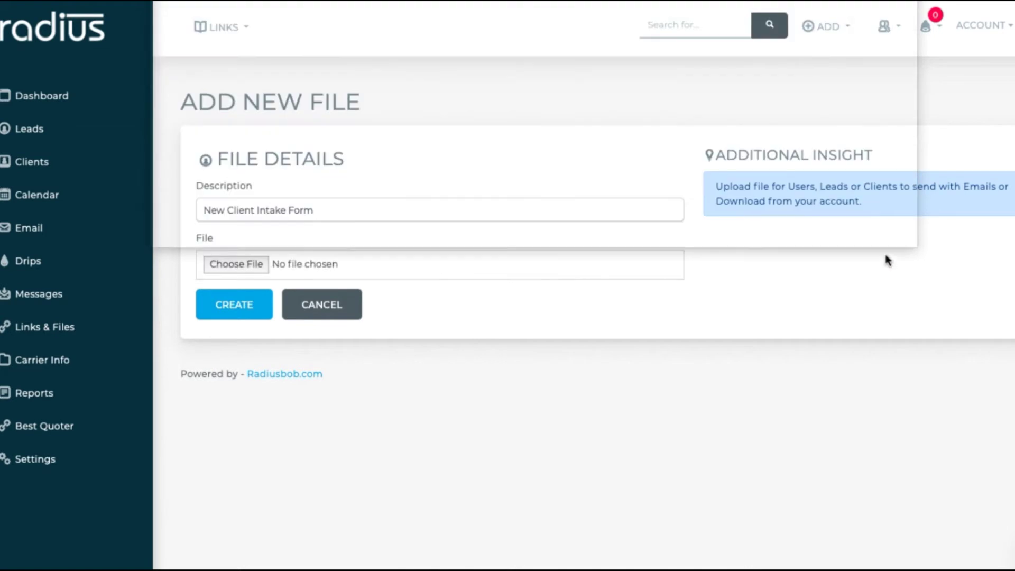
left_click(253, 309)
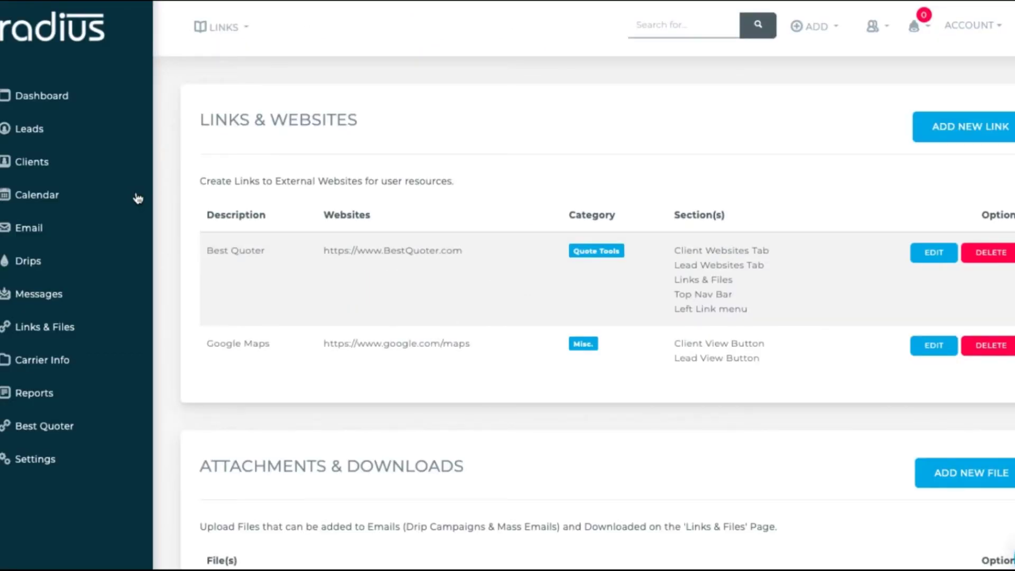
Check Links & Files, then insert the New Client Intake Form link into a mass email
left_click(64, 336)
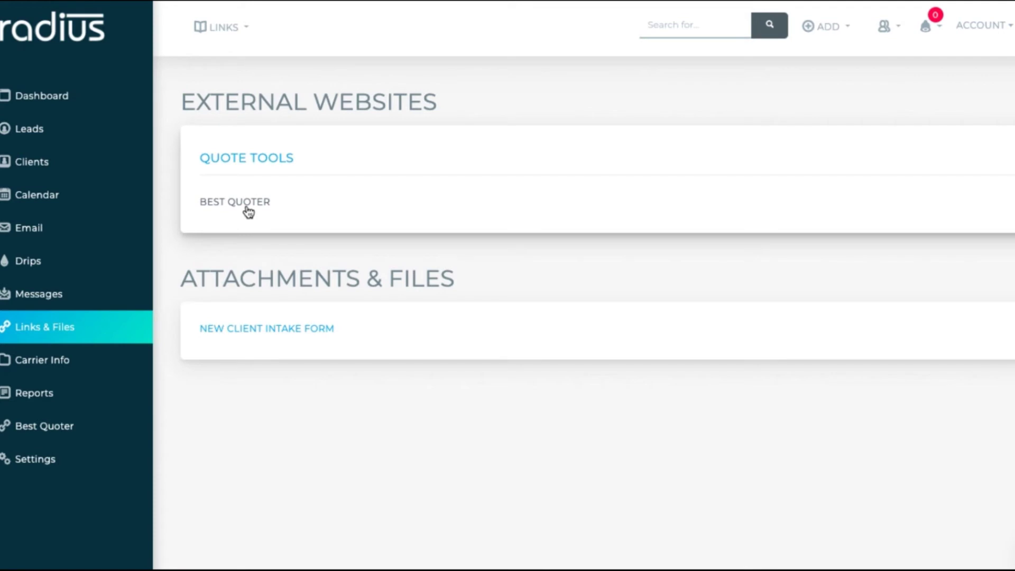
left_click(66, 236)
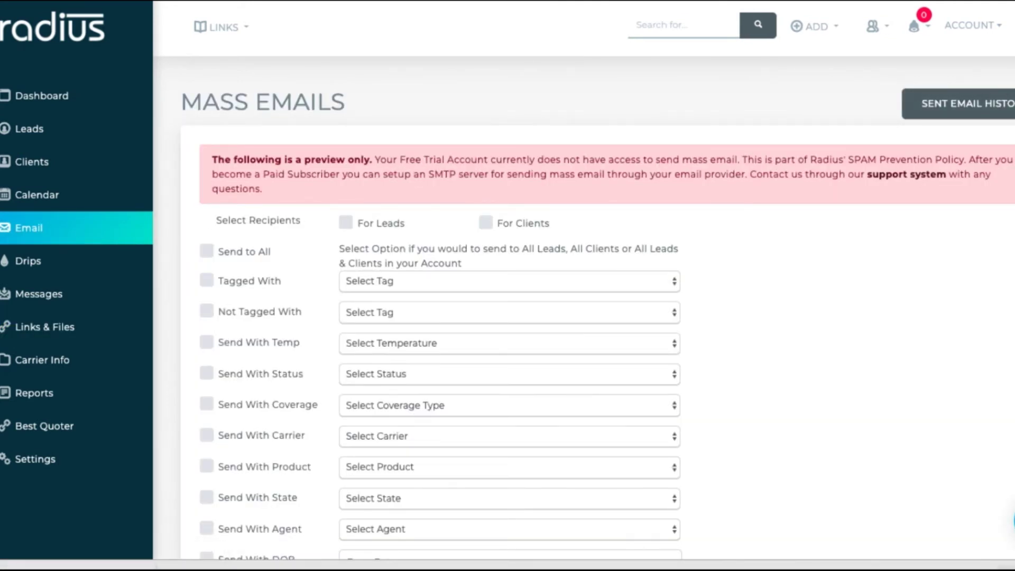
scroll(606, 280, "down", 10)
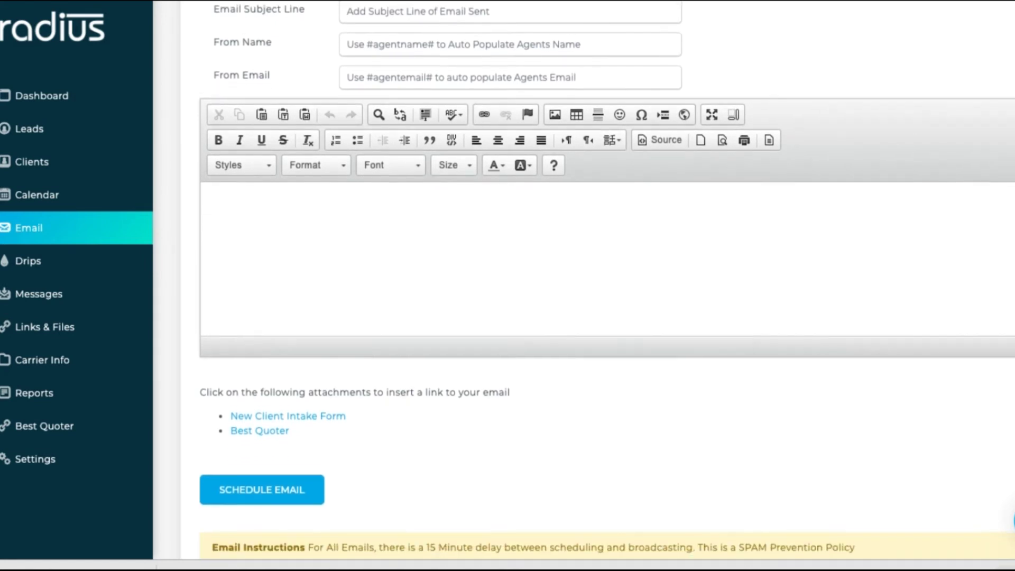
scroll(606, 281, "down", 1)
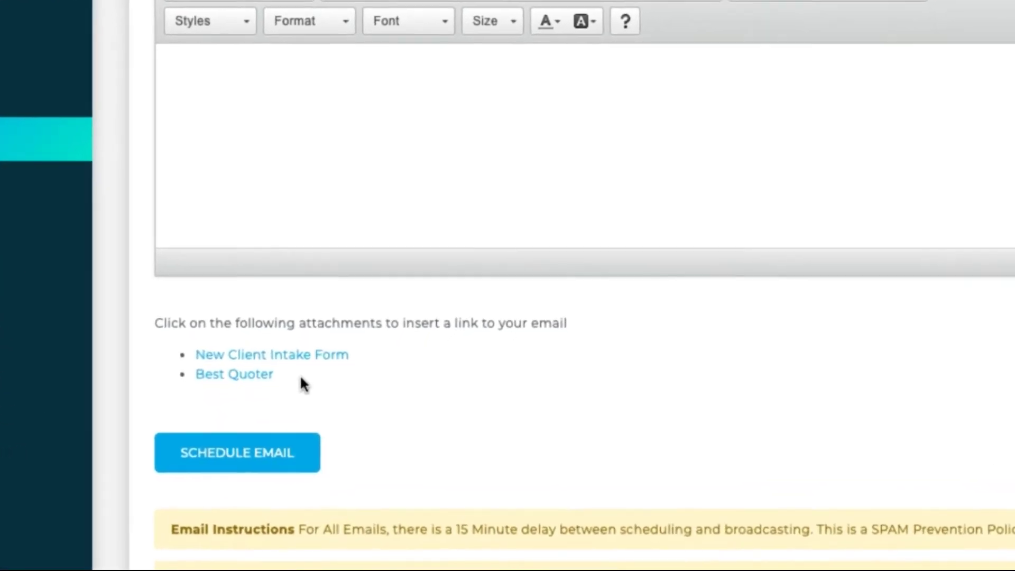
left_click_drag(311, 413, 194, 361)
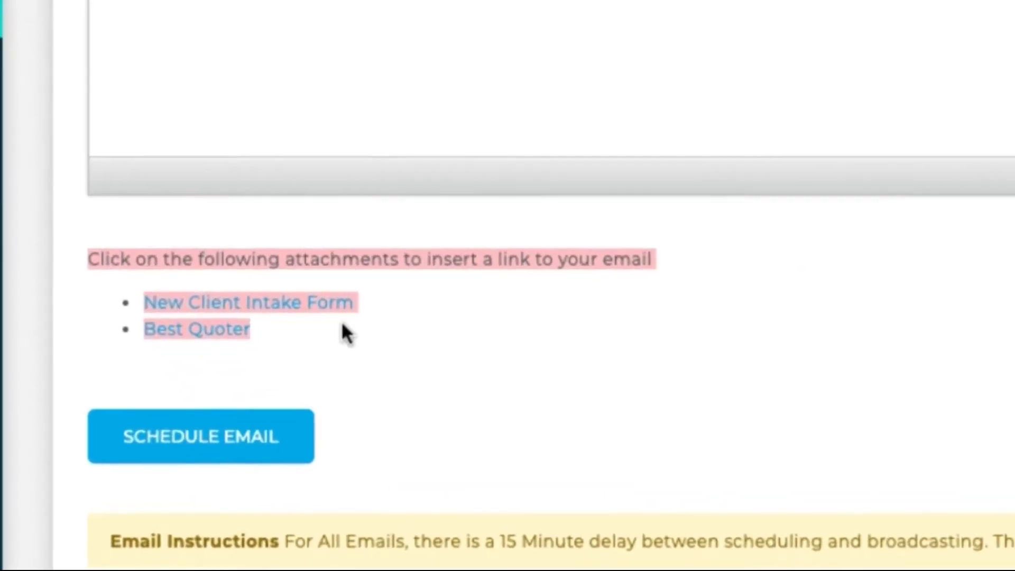
left_click(244, 303)
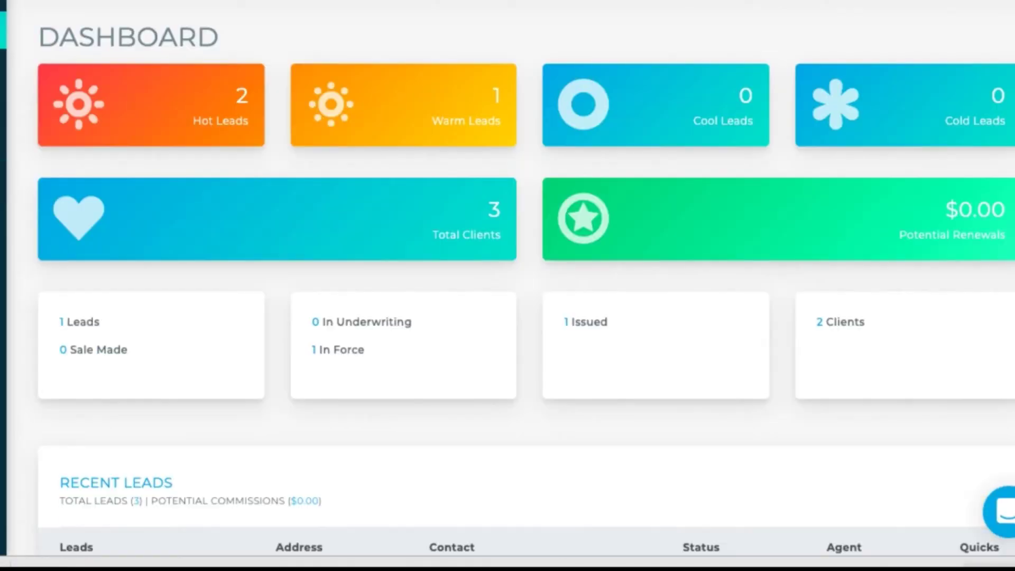
Show Best Quoter in the quick links list and open Send Email for the lead
left_click(85, 0)
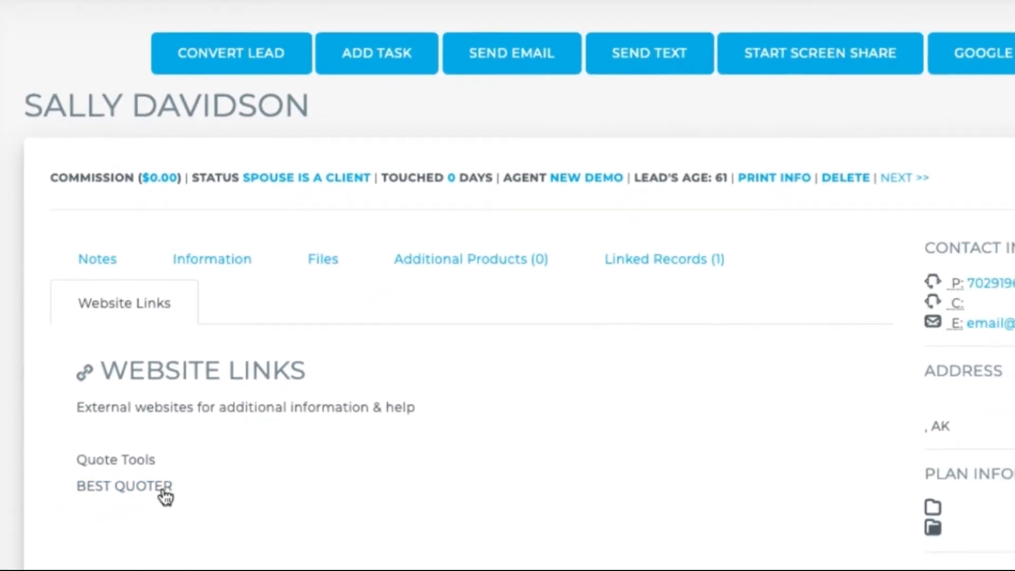
left_click(523, 57)
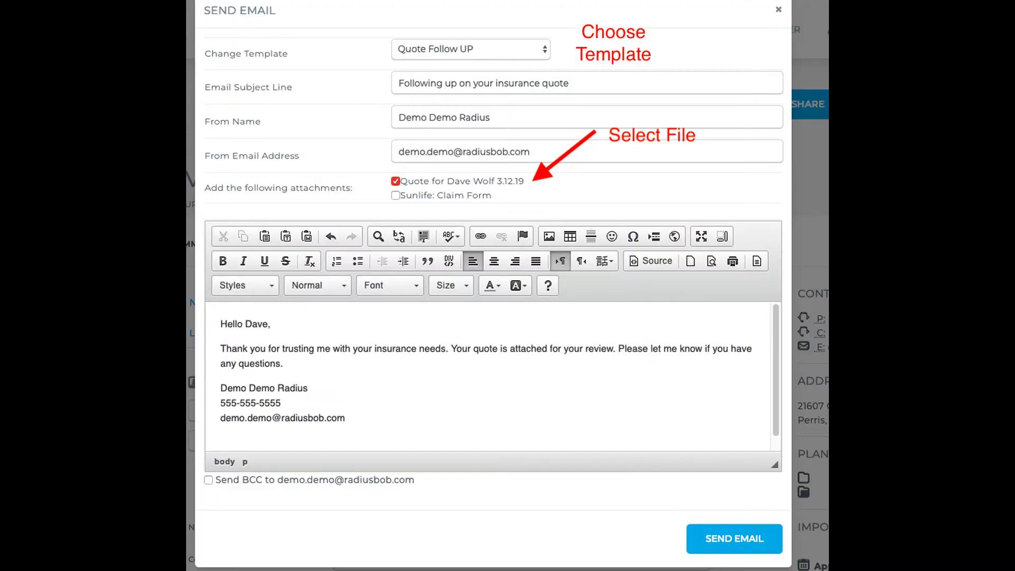